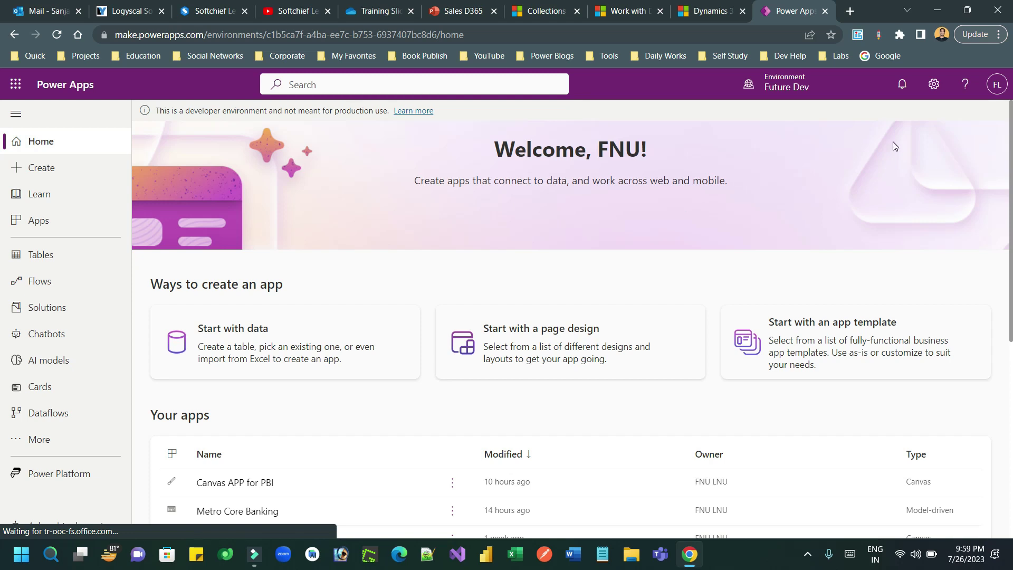
Step: From the Power Apps home in Future Dev, show the Power Platform services list
click(934, 85)
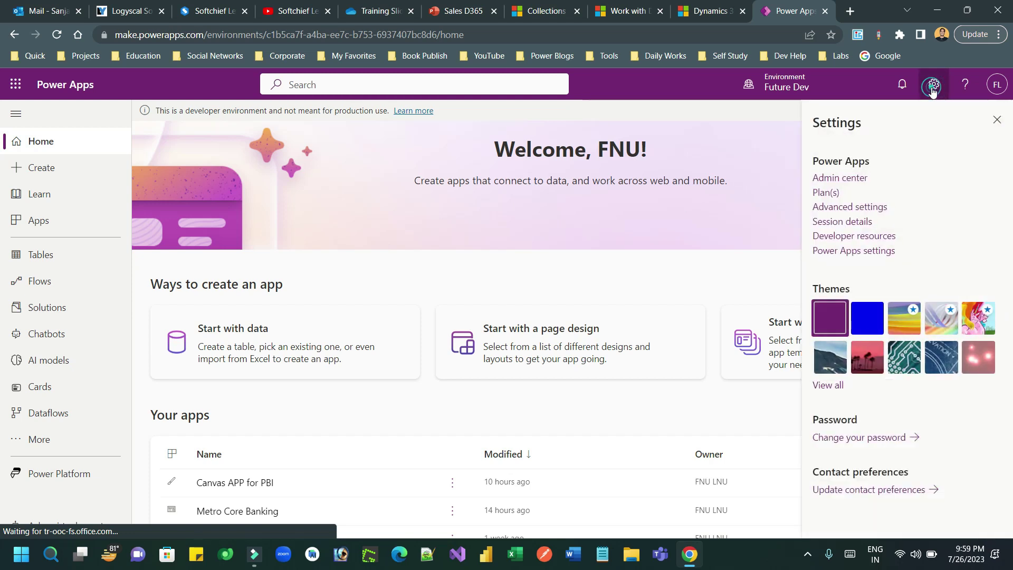
click(933, 88)
click(84, 475)
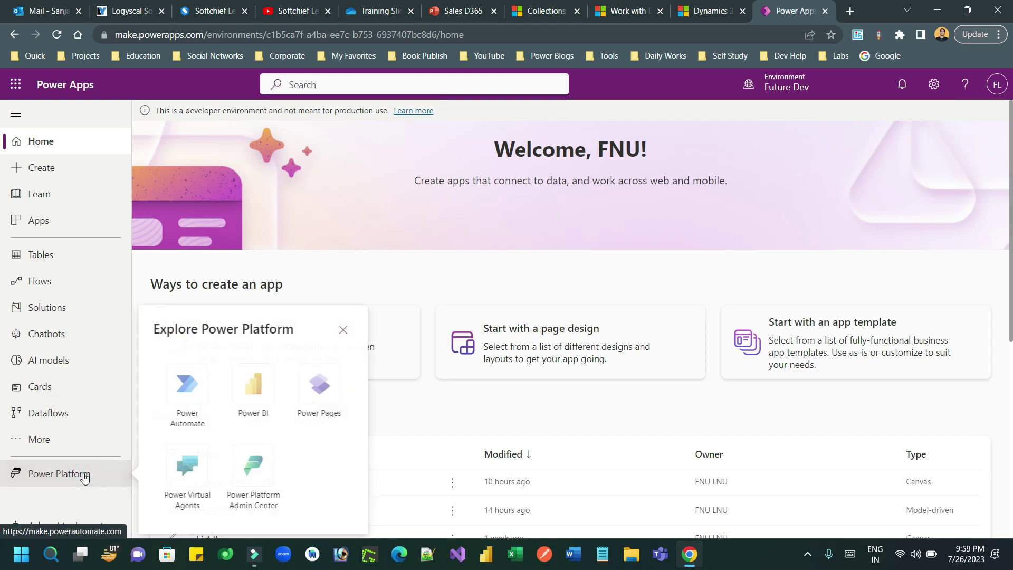
Step: Open the Future Dev environment from the admin center's Environments list
click(271, 471)
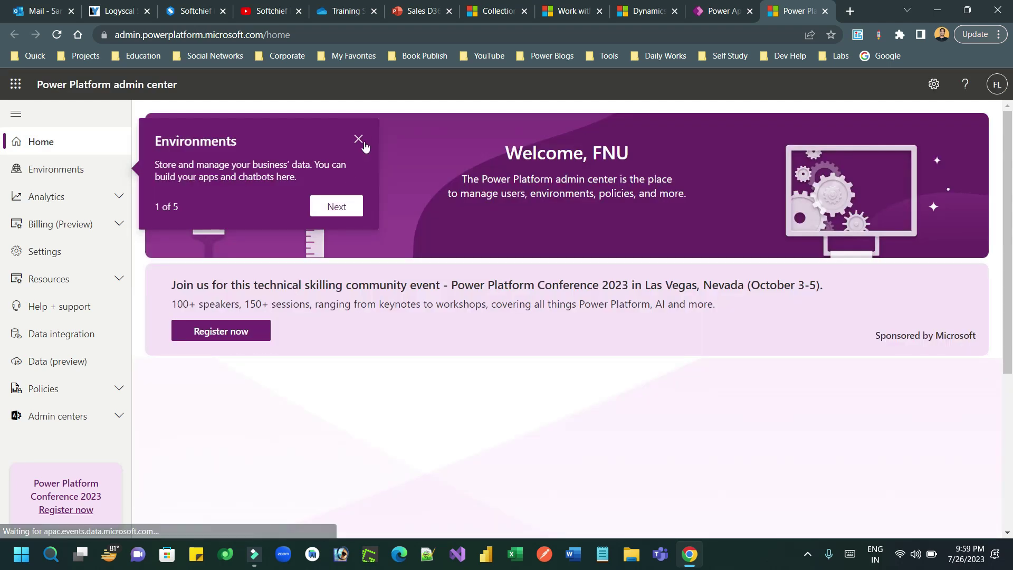
click(17, 180)
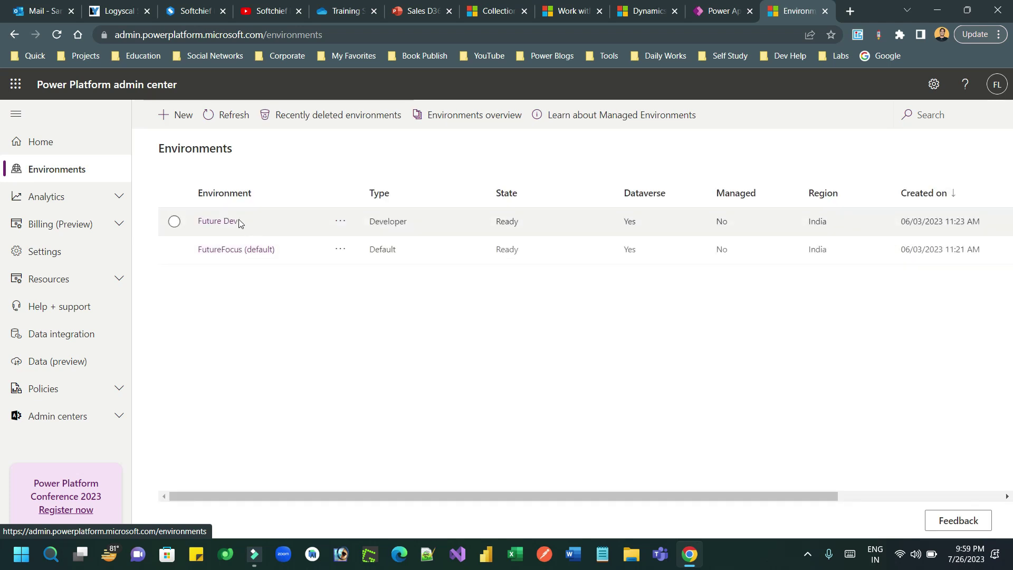
click(218, 222)
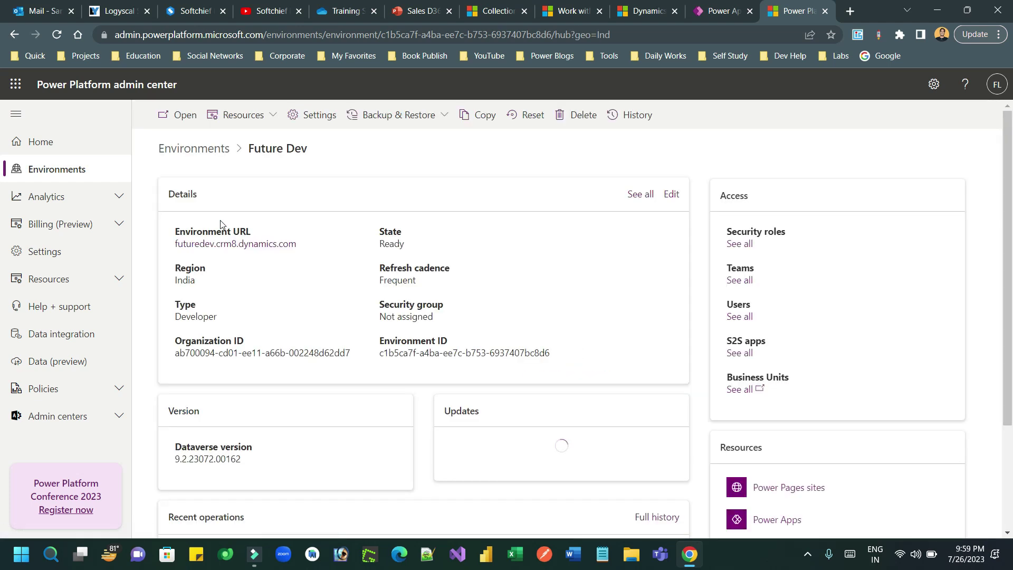
Step: Search Future Dev's settings for 'aud', go to Start Auditing, and dismiss the feedback survey
click(318, 117)
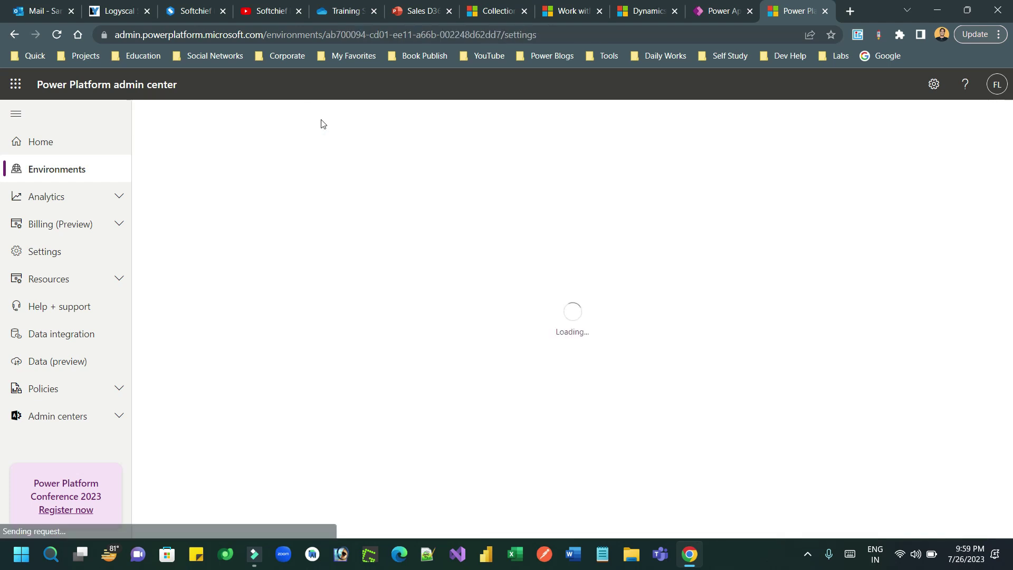
click(267, 177)
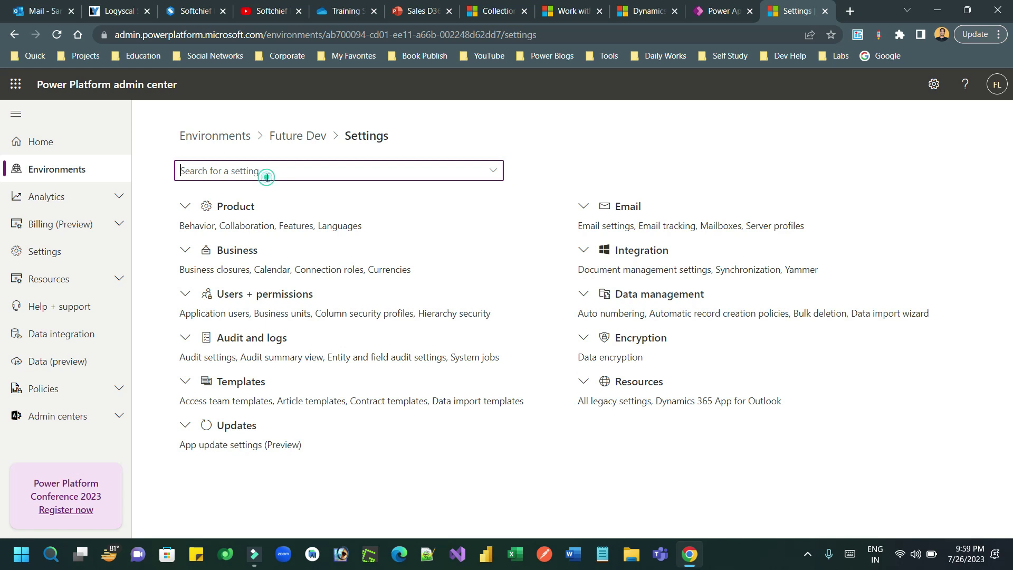
text(audi)
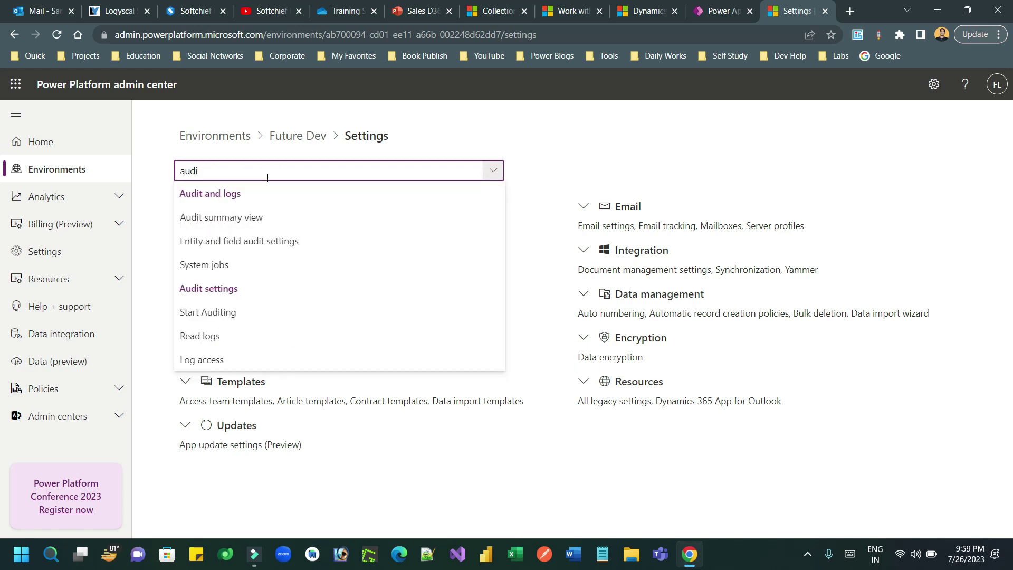
click(229, 320)
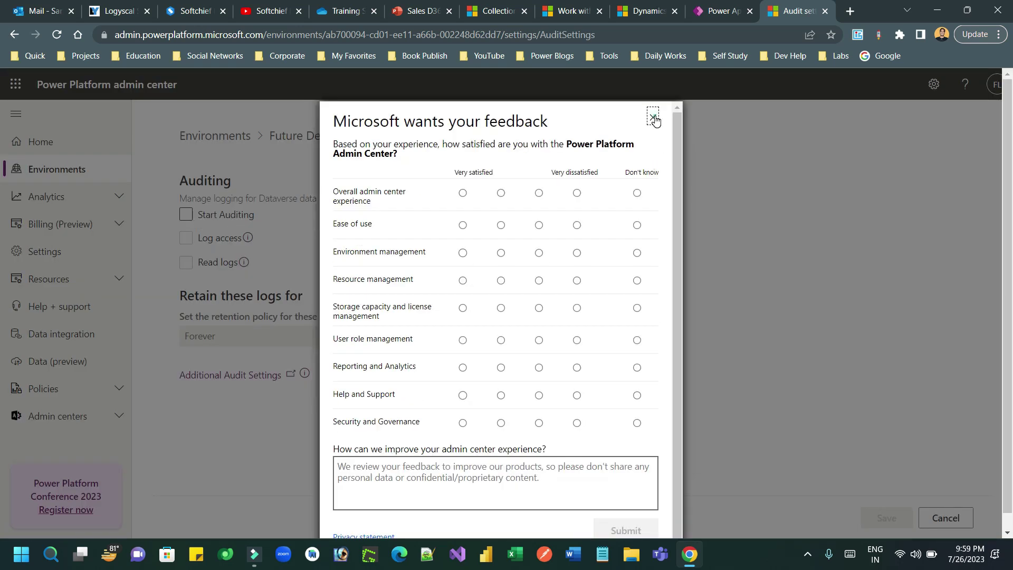
click(653, 118)
click(187, 216)
Step: Tick Start Auditing, save, and go to Additional Audit Settings in Dynamics 365
click(187, 217)
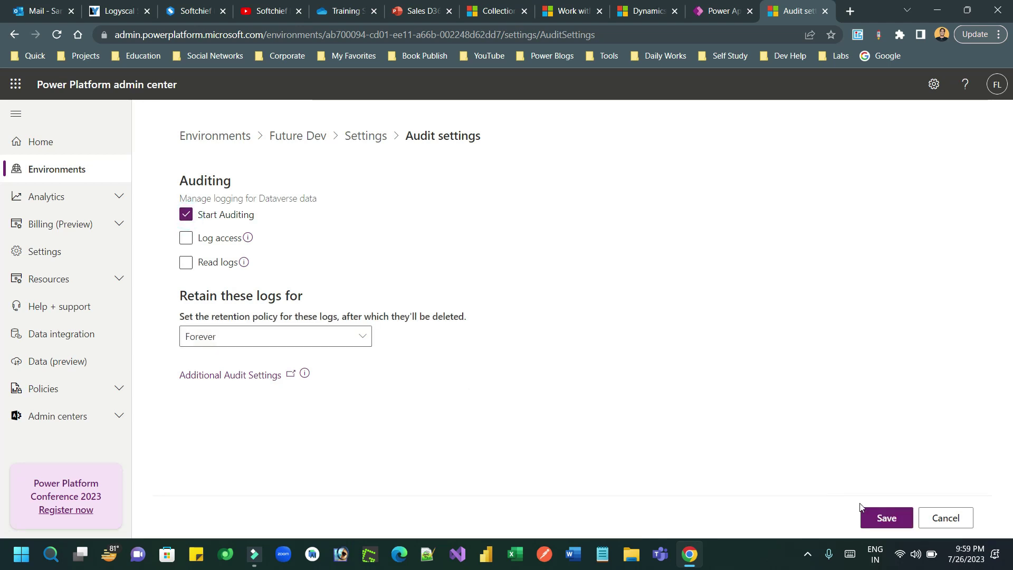
click(886, 521)
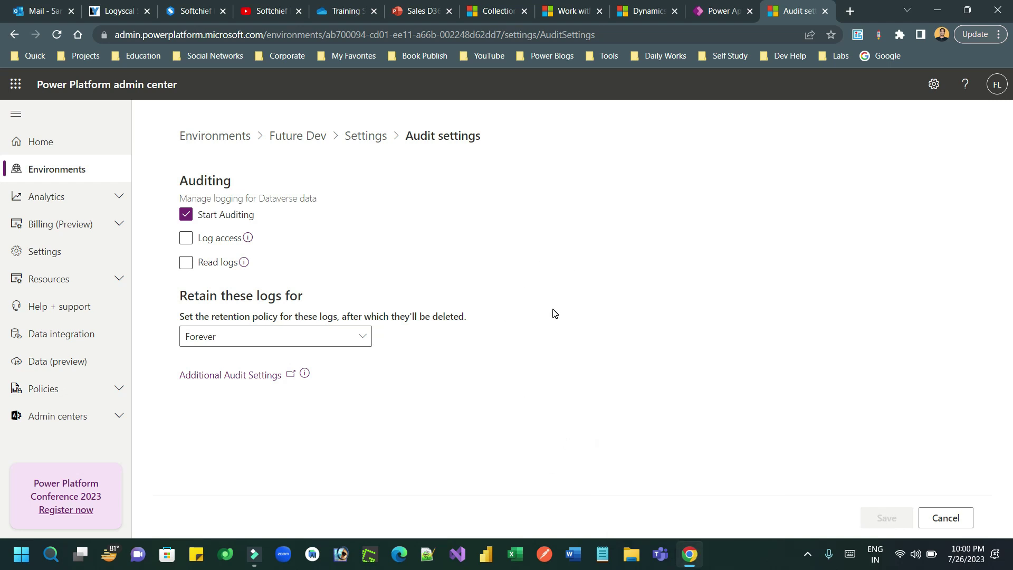
click(249, 374)
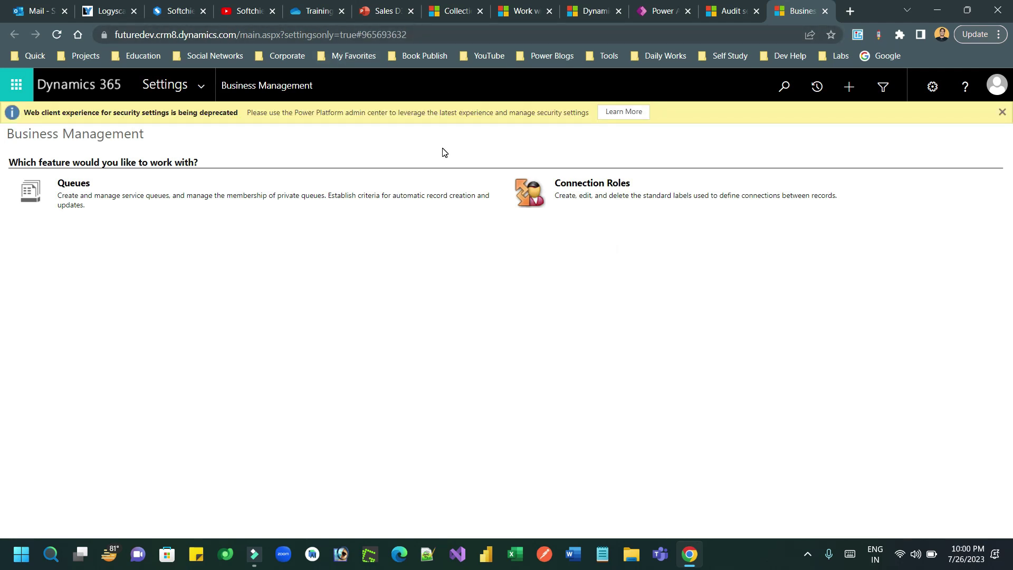
Step: Open Entity and Field Audit Settings from the Settings > Auditing area
click(203, 85)
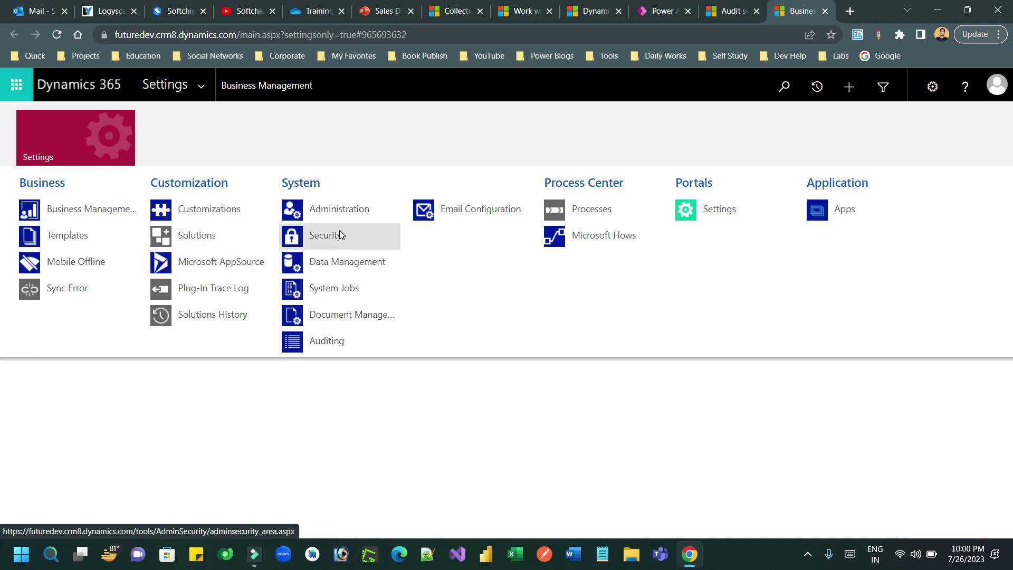
click(333, 339)
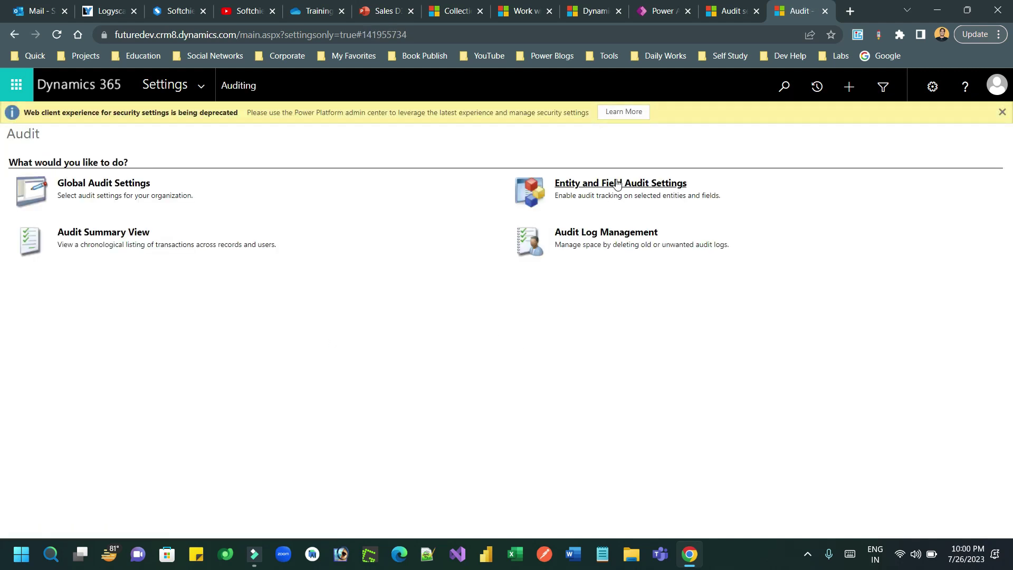
click(617, 183)
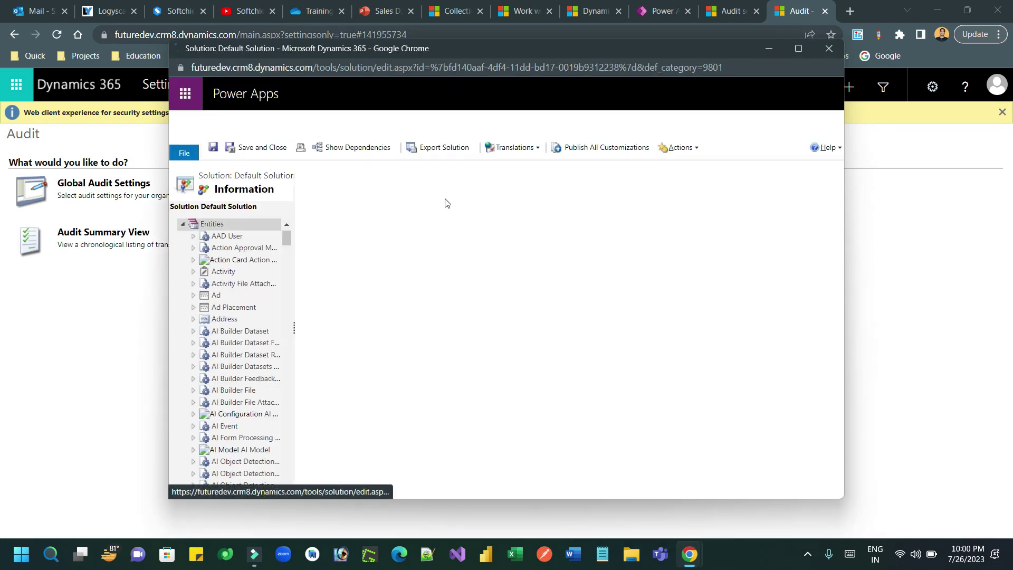
Step: Search the Default Solution entity list for 'user'
drag(287, 242, 290, 436)
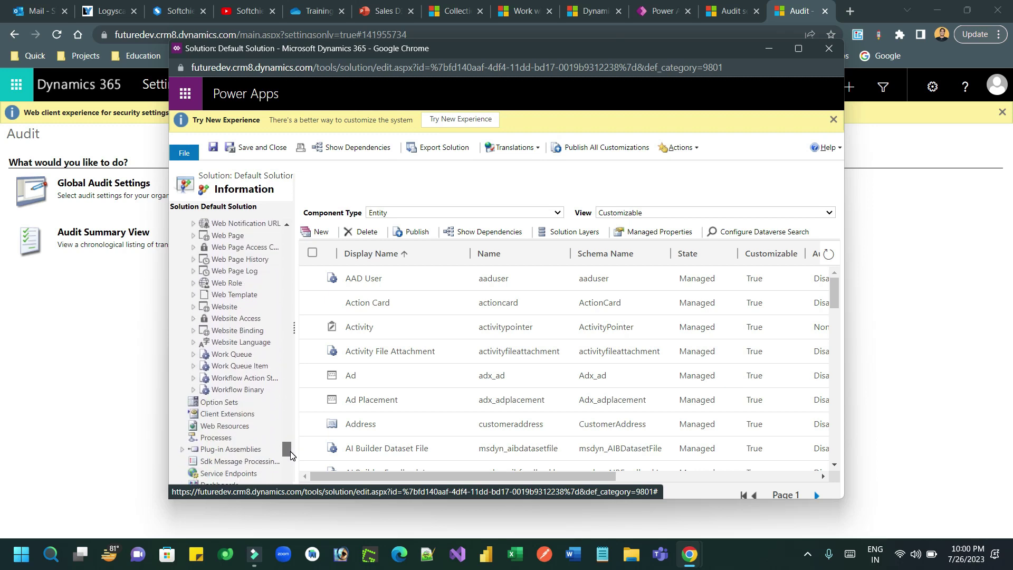
drag(294, 427, 294, 413)
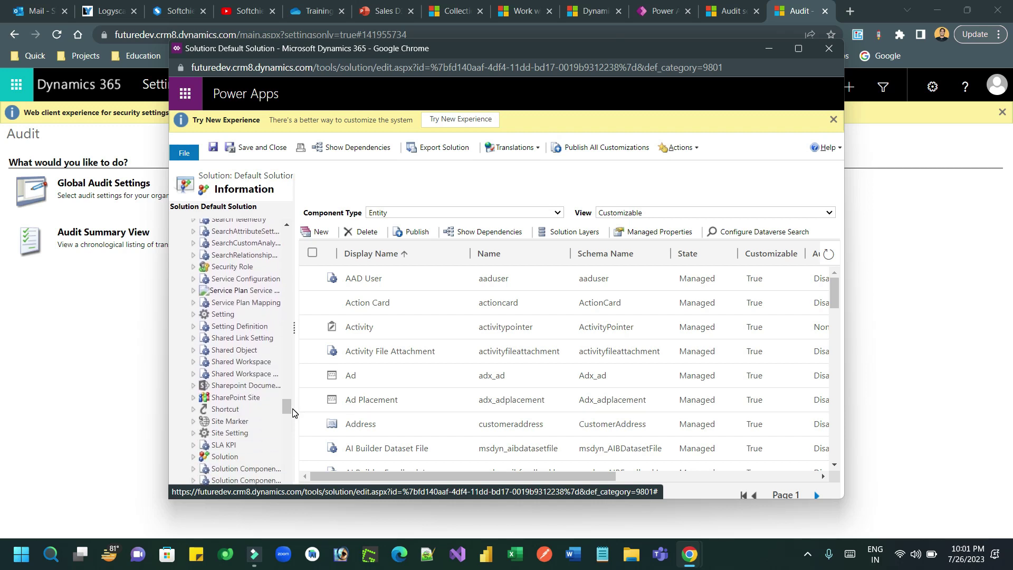
key(ctrl+f)
text(user)
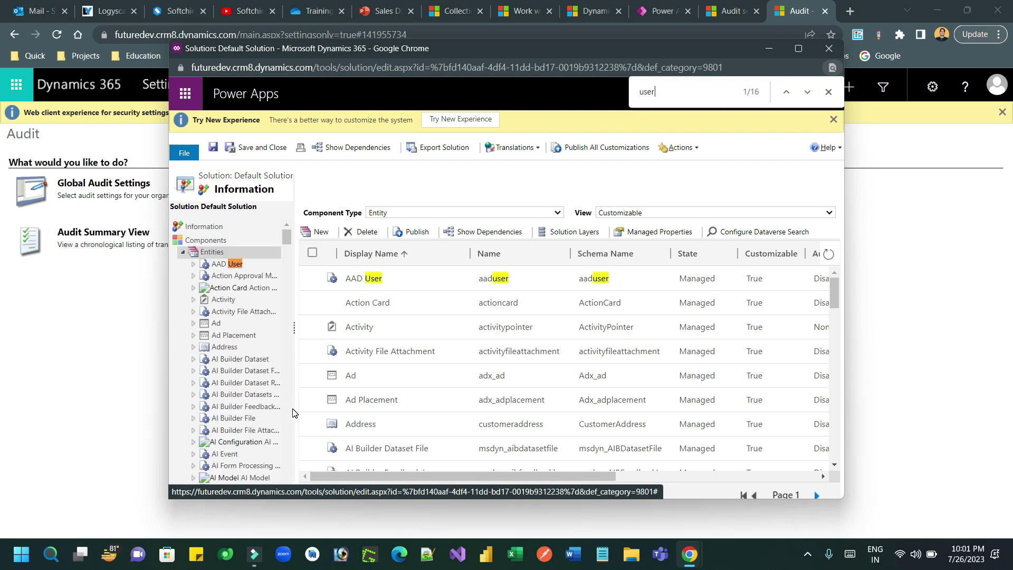
Step: Step through 'user' matches to Banker (systemuser) and maximize the Solution window to see Audit Status
click(808, 97)
click(808, 93)
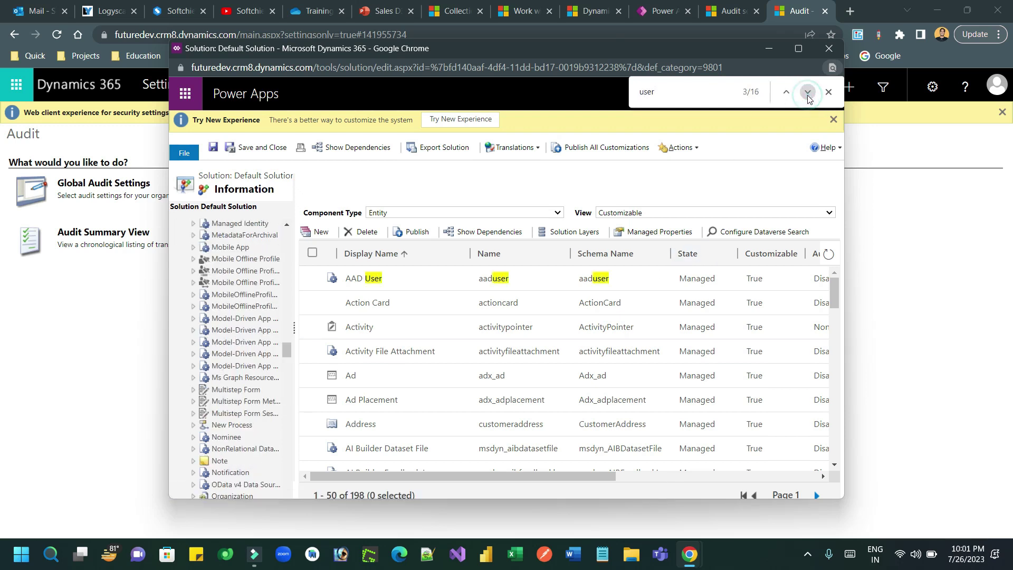
click(808, 92)
click(809, 93)
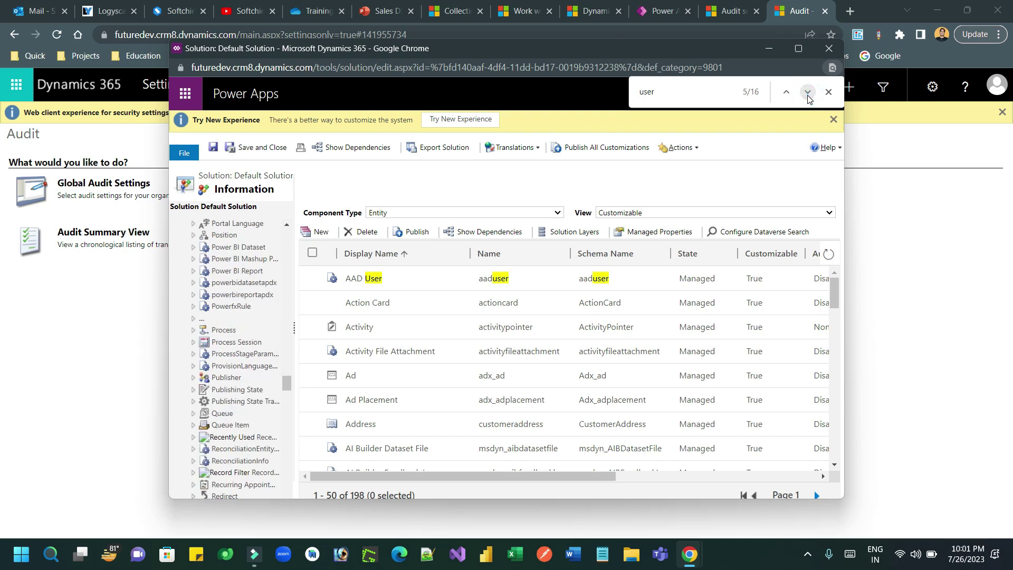
click(808, 93)
click(808, 94)
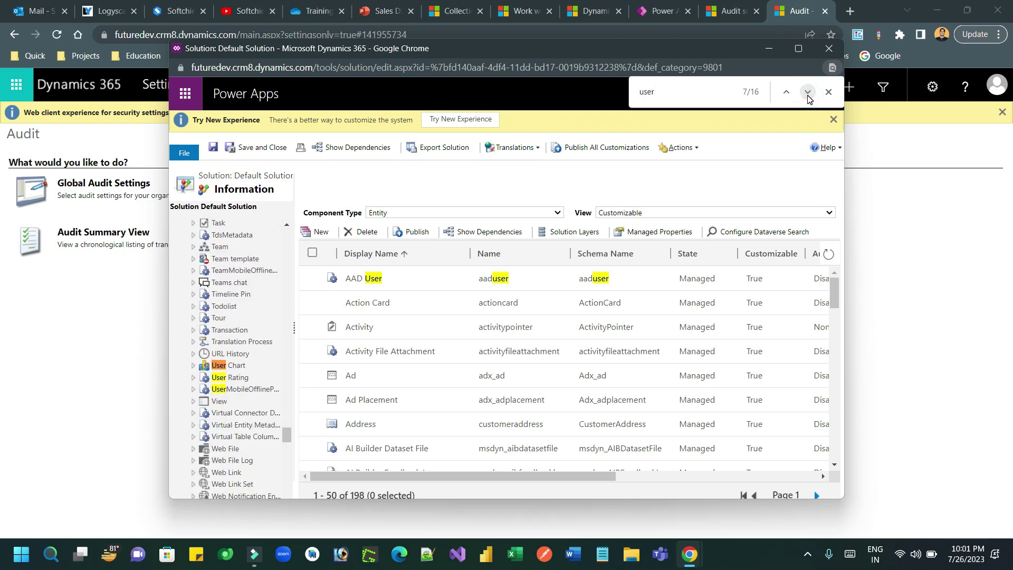
click(808, 96)
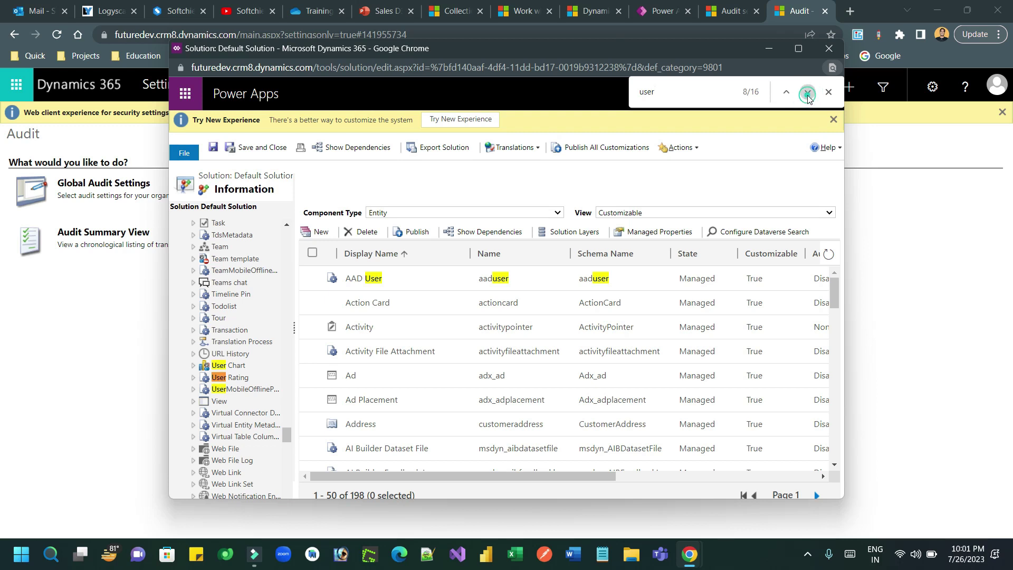
click(809, 97)
click(809, 94)
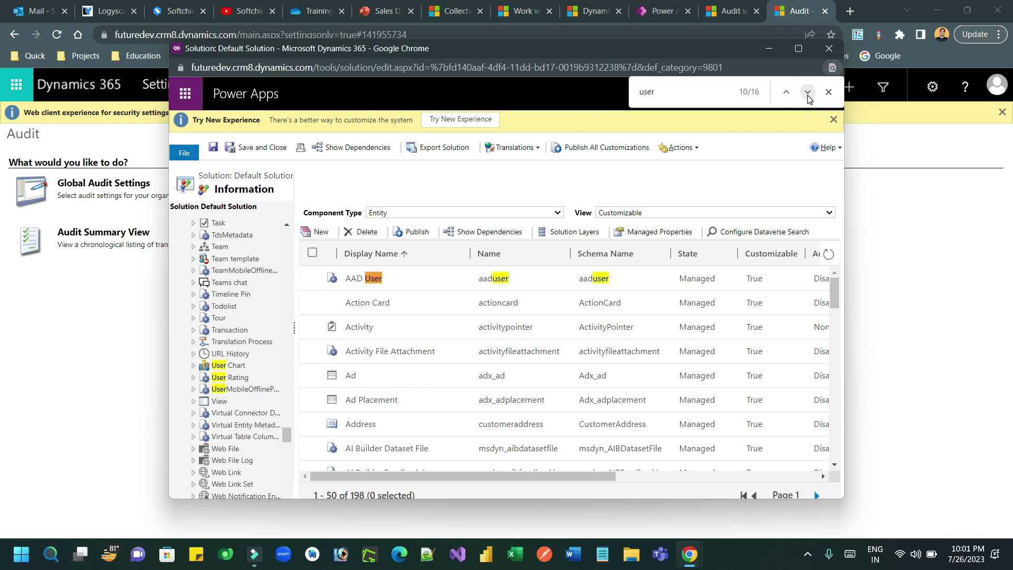
click(809, 94)
click(808, 94)
click(808, 94)
click(808, 94)
click(808, 94)
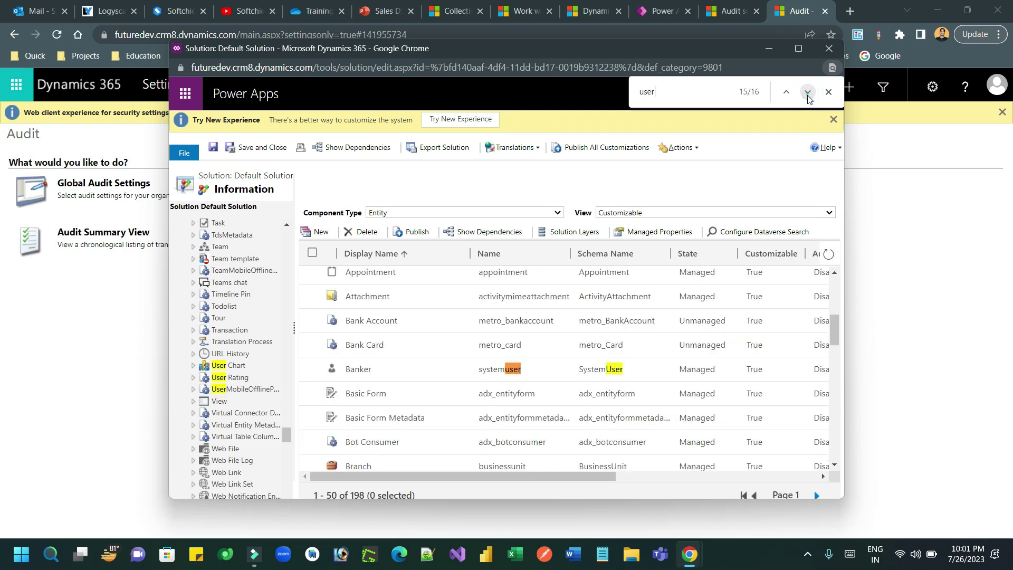
click(808, 94)
click(808, 94)
click(808, 94)
click(808, 94)
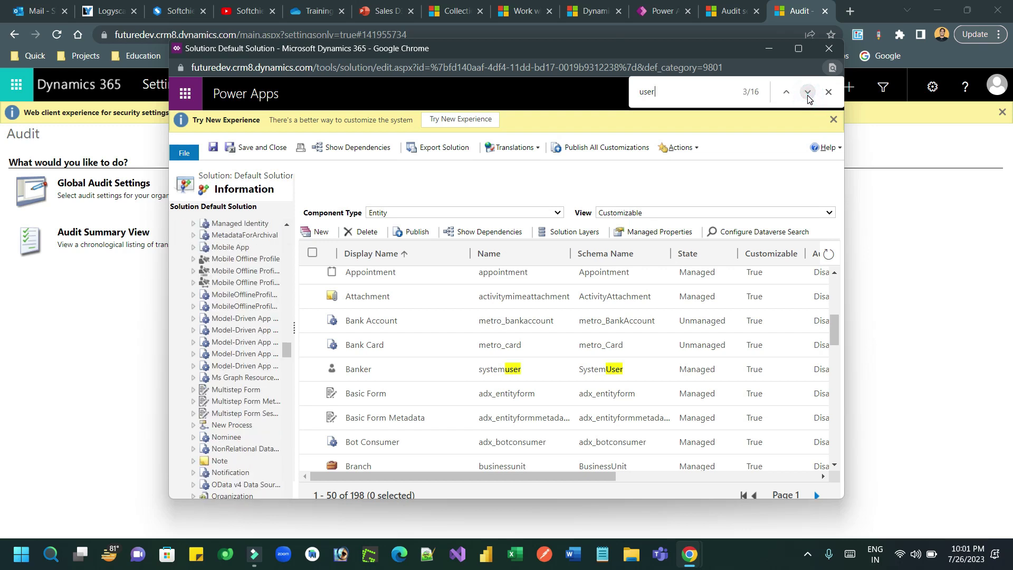
click(808, 94)
click(808, 94)
click(808, 93)
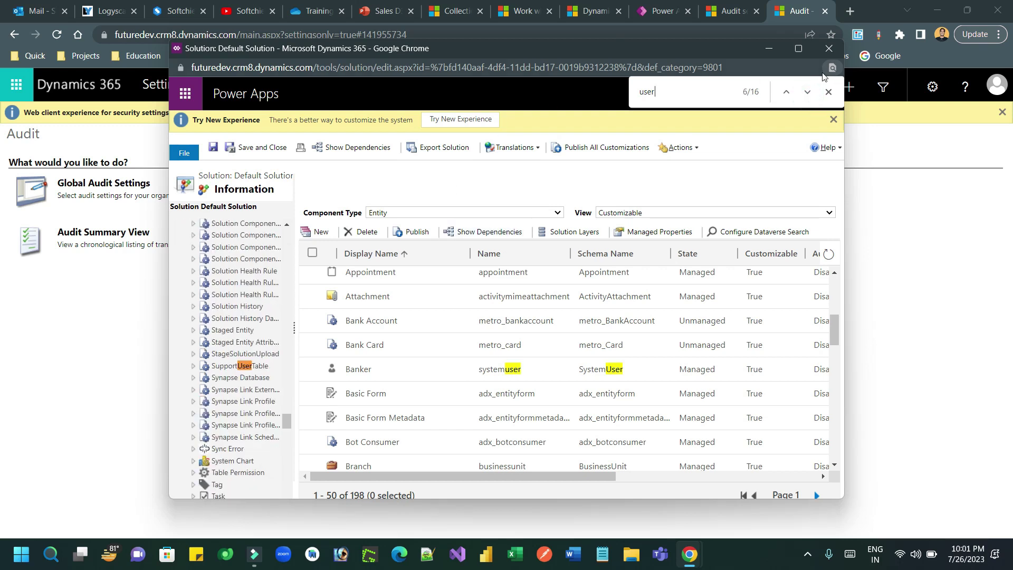
click(799, 49)
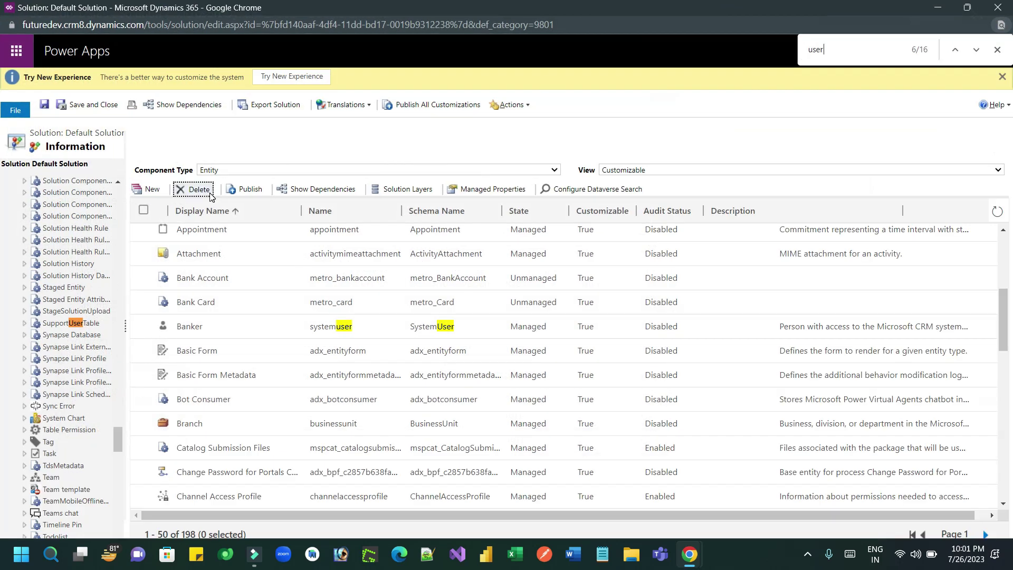
drag(120, 444, 136, 186)
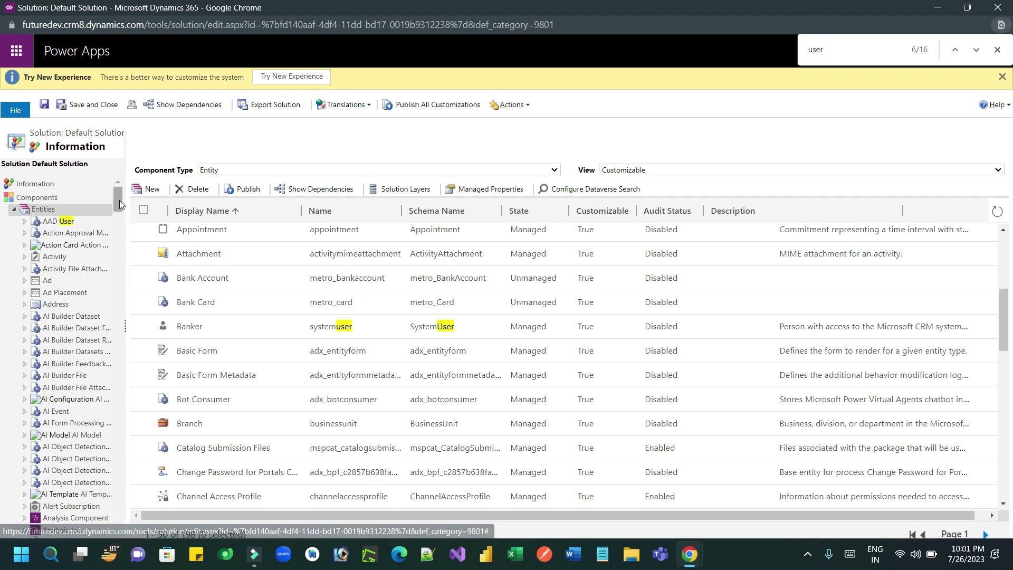
drag(118, 203, 120, 326)
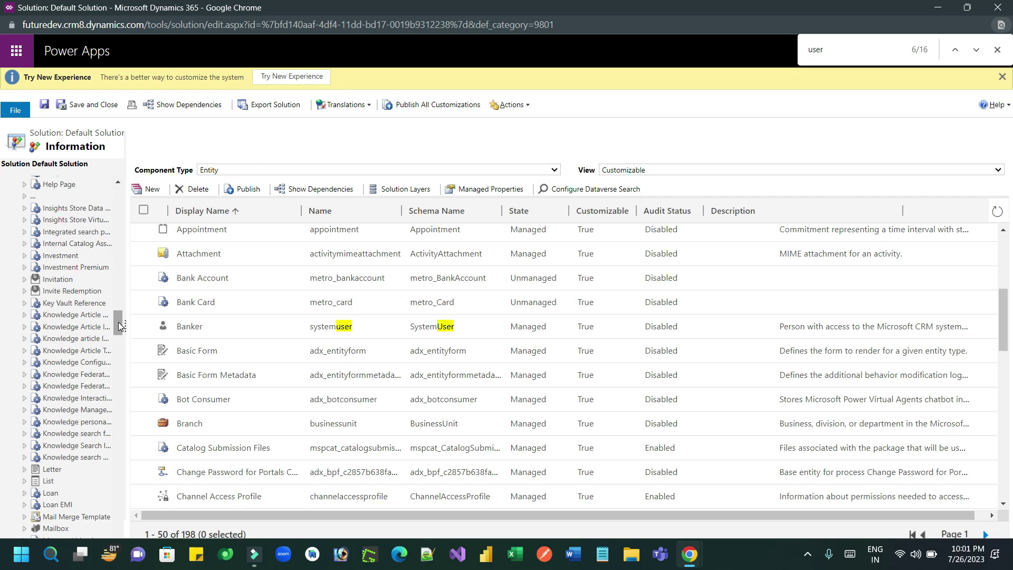
drag(121, 326, 124, 240)
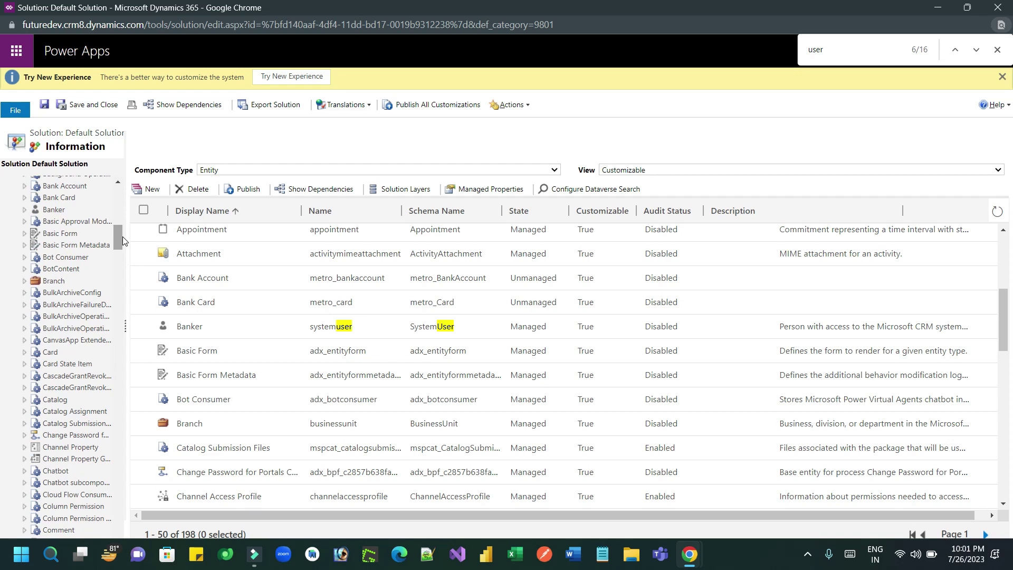
Step: Tick Auditing under Data Services for the Banker (systemuser) entity and save
click(35, 213)
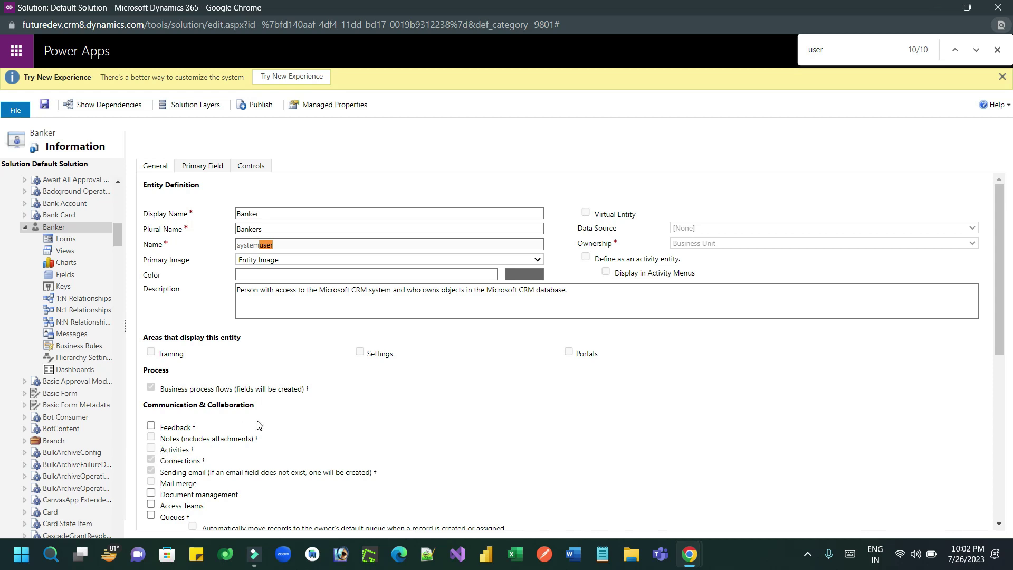
drag(1000, 264, 997, 330)
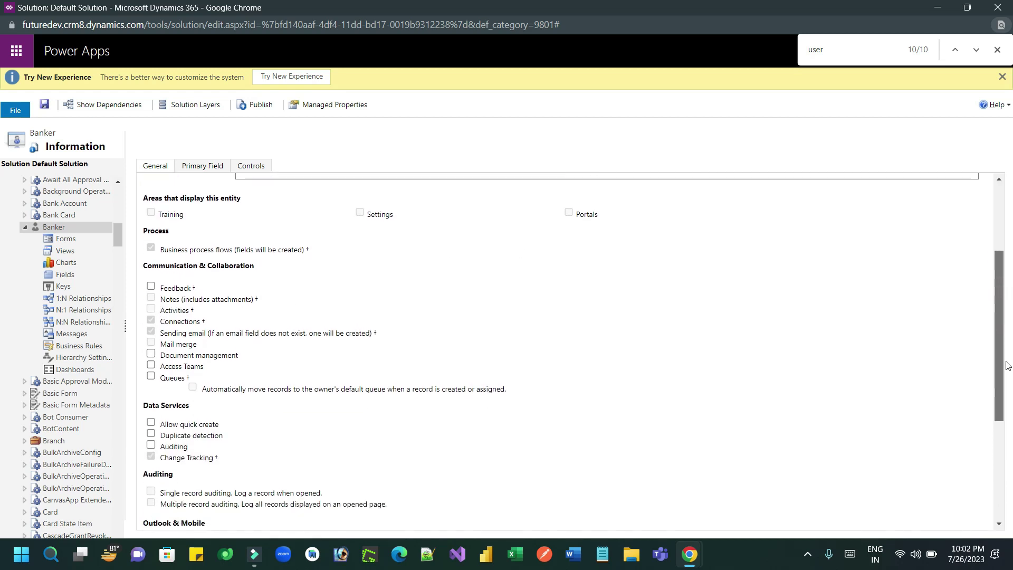
click(152, 444)
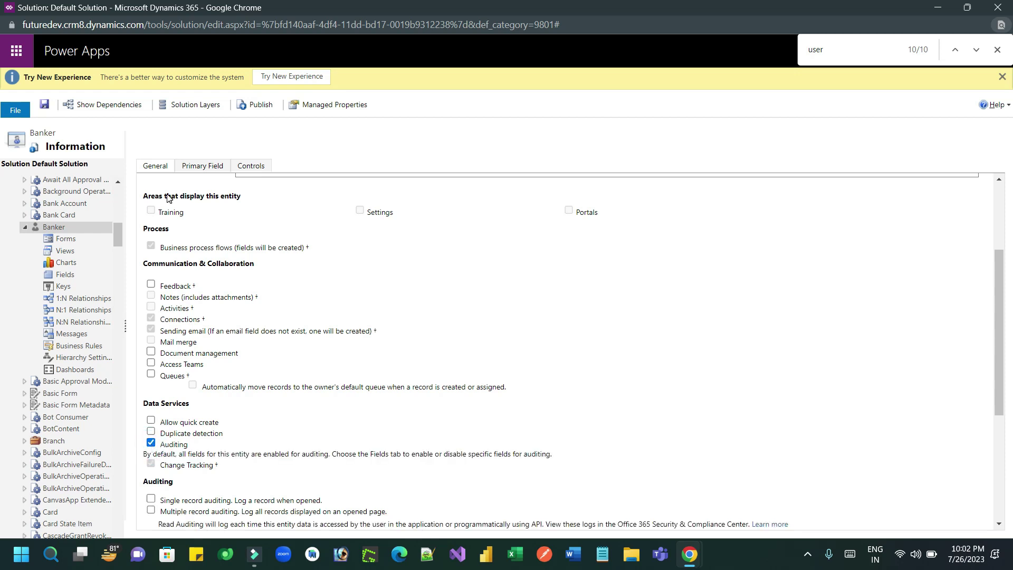
click(45, 105)
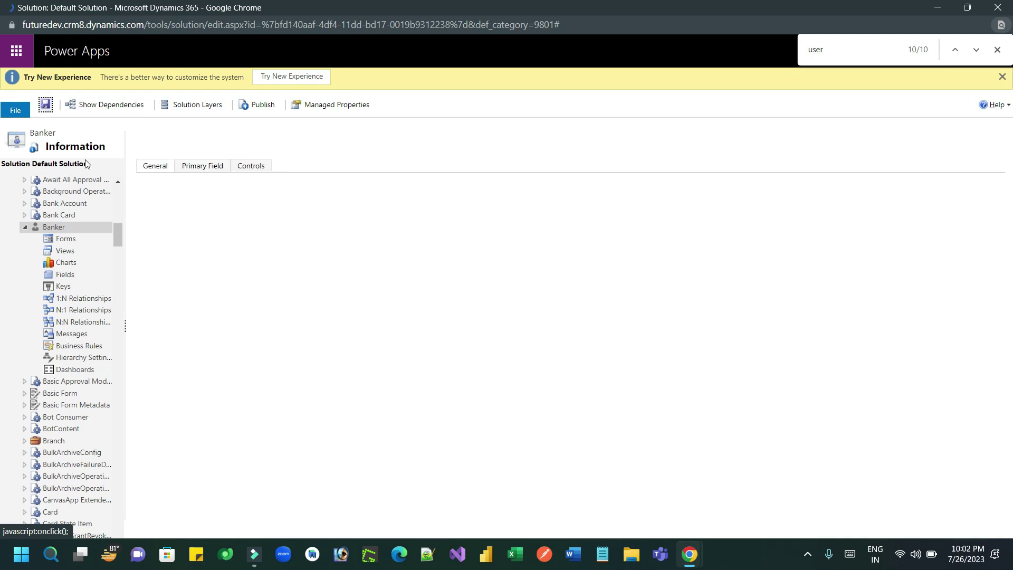
drag(118, 240, 123, 455)
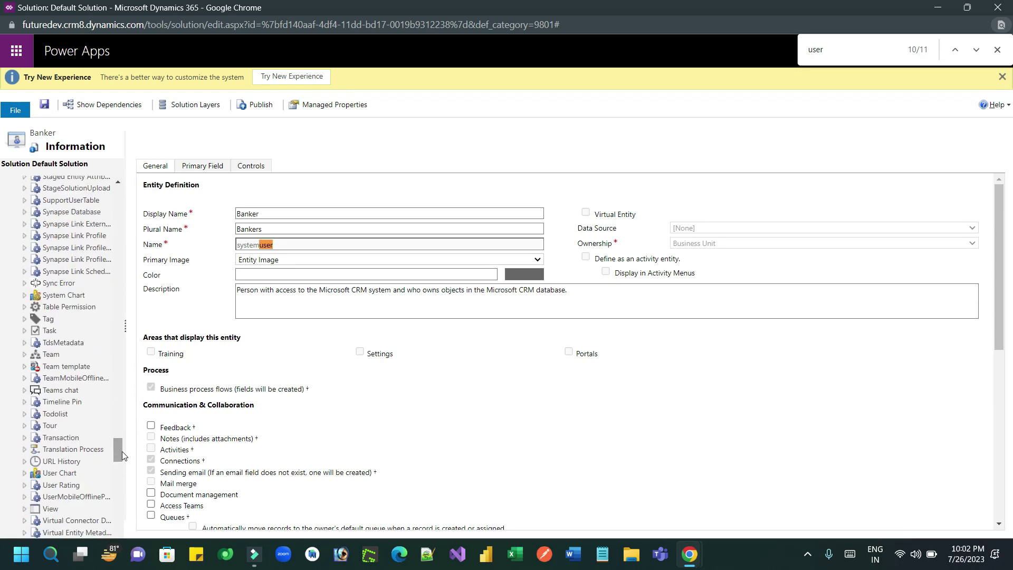
Step: Tick Auditing for the Team entity, save it, and close the Default Solution window
click(52, 355)
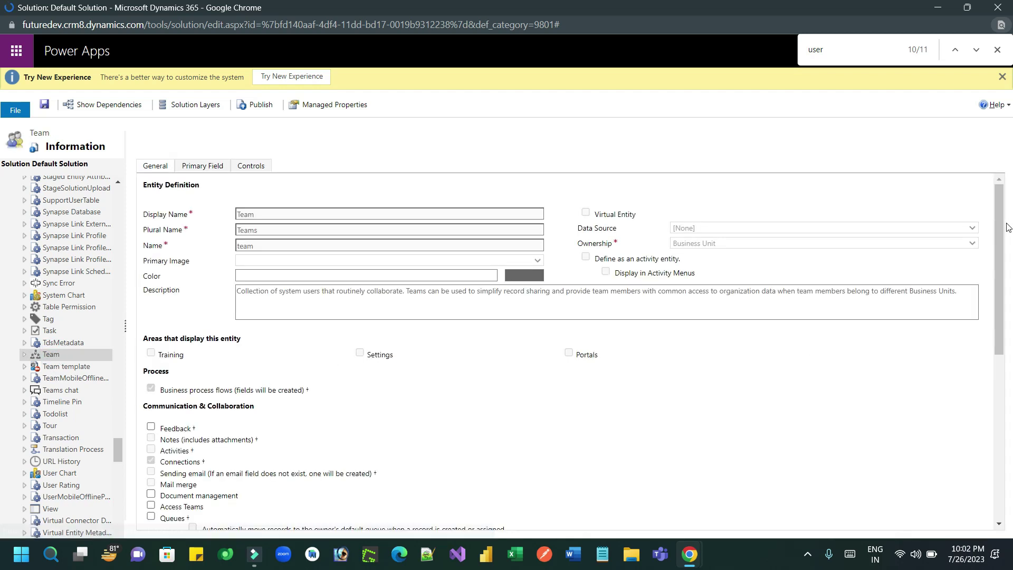
scroll(1008, 317, down, 5)
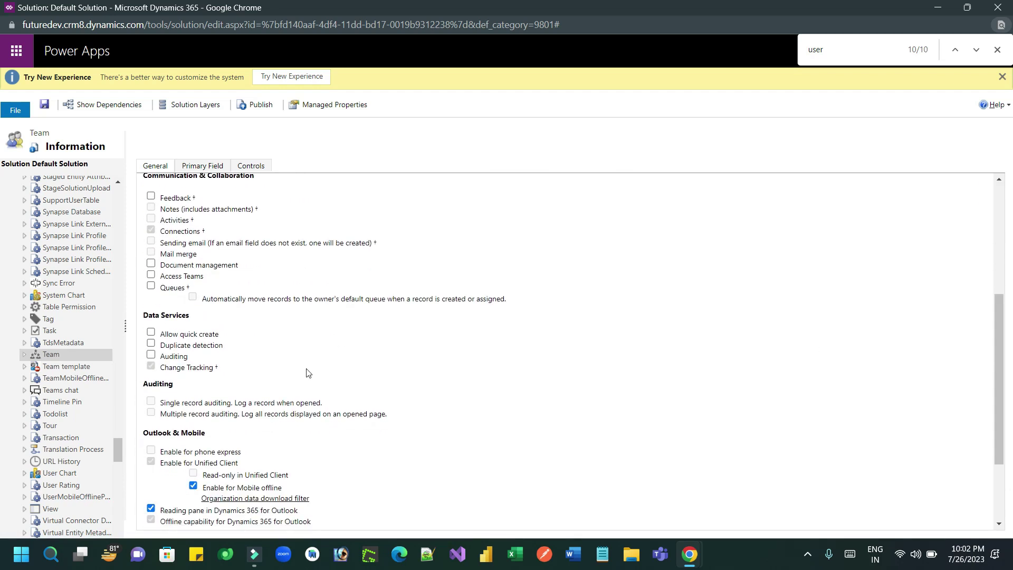
click(151, 354)
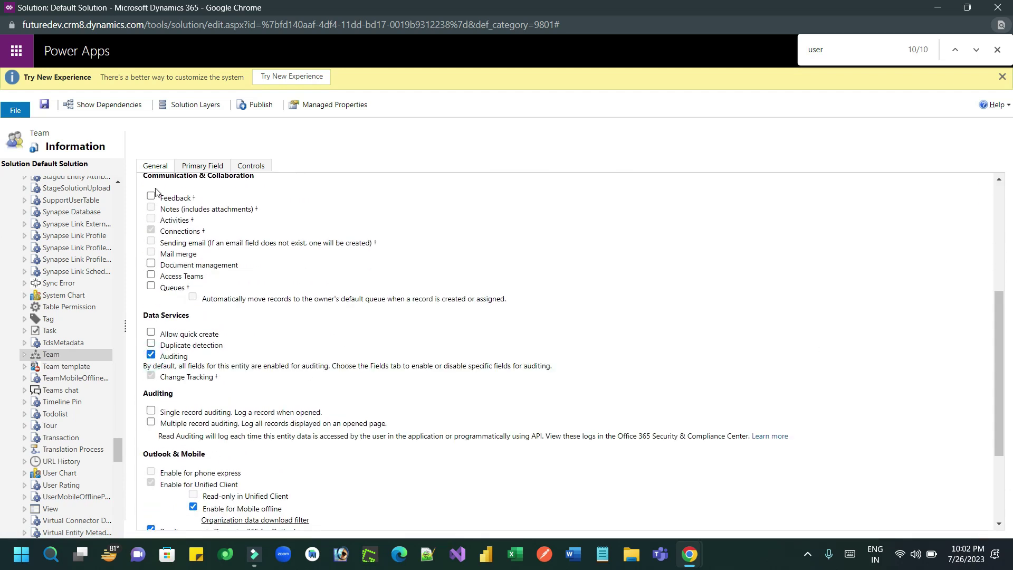
click(45, 109)
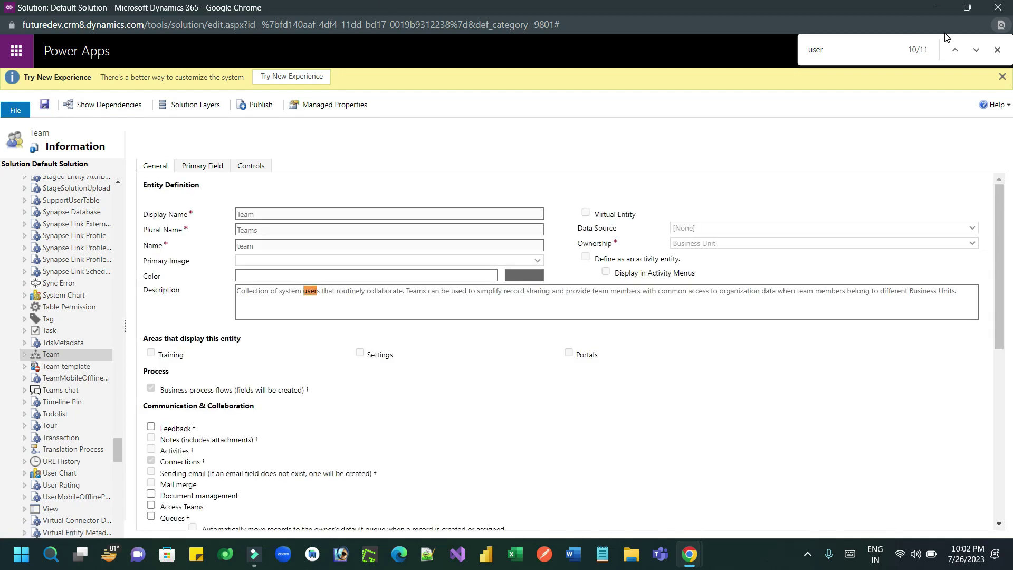
click(998, 9)
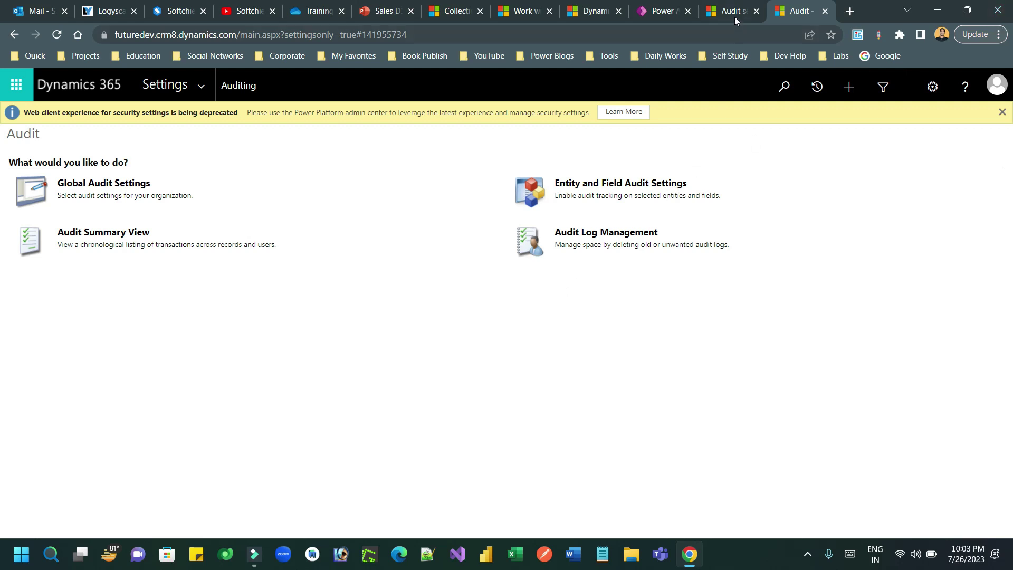
Step: Open the Enabled Users list under Settings > Security > Users and select the user
click(201, 86)
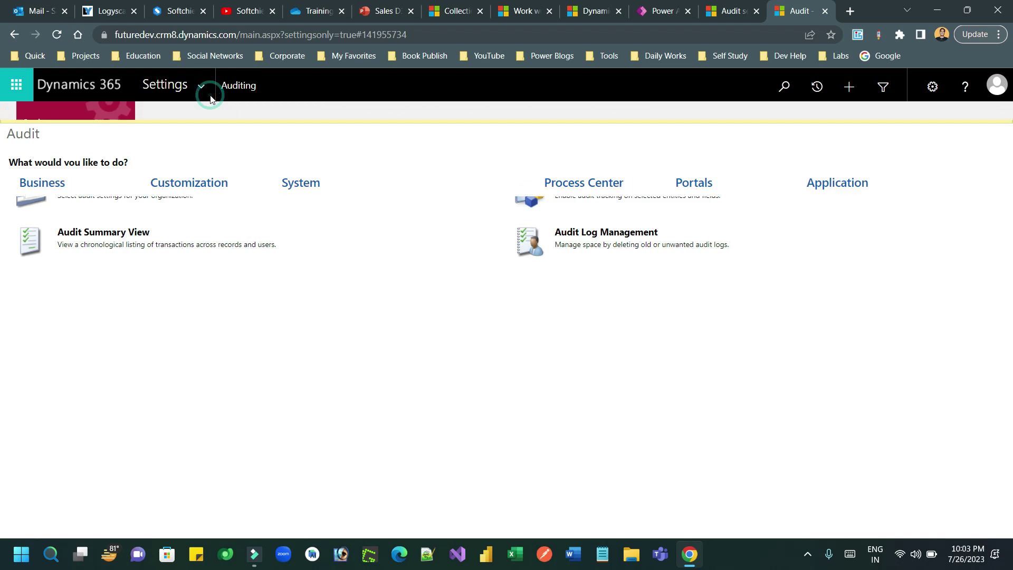
click(341, 239)
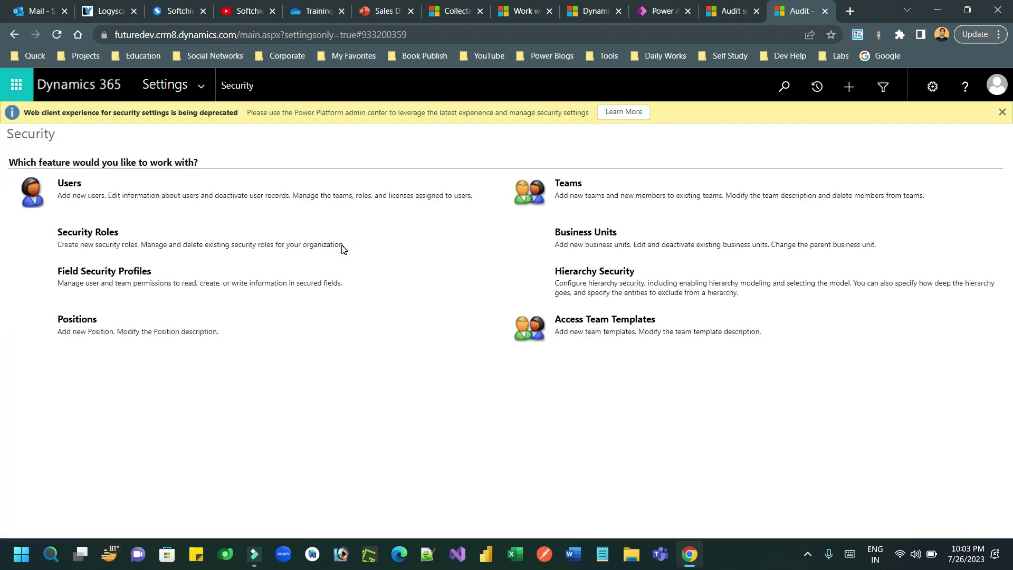
click(69, 184)
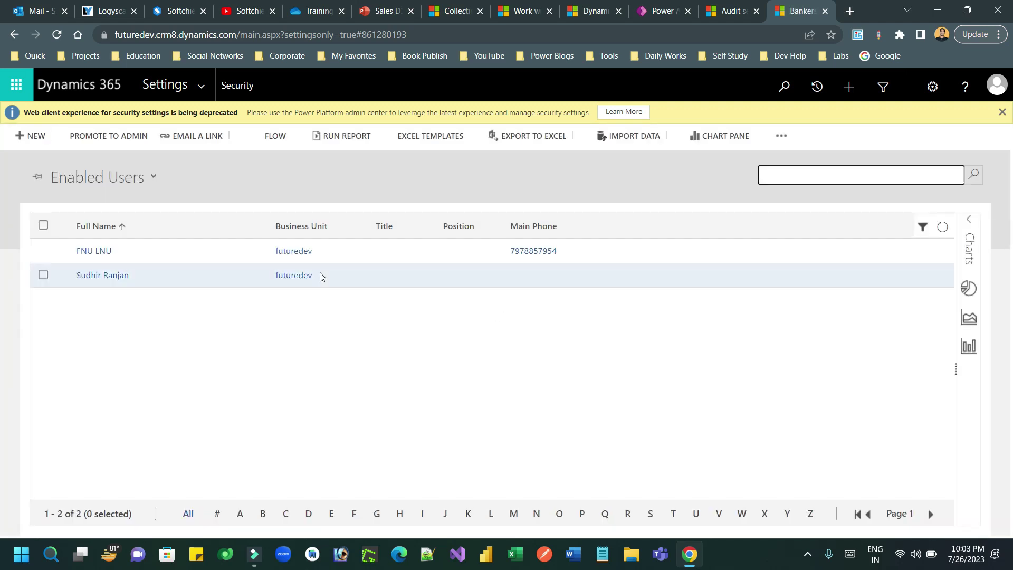
click(43, 276)
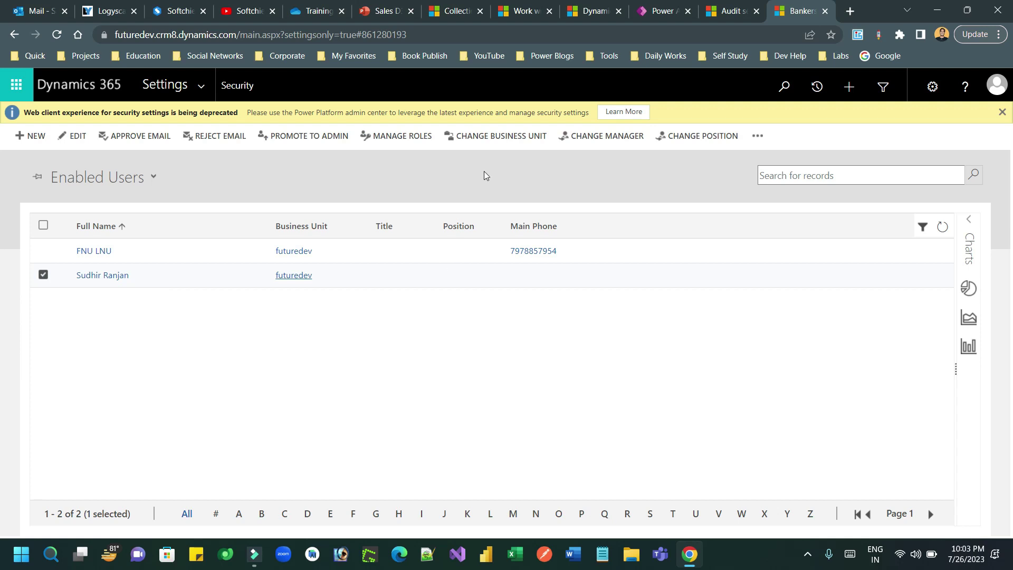
Step: Add the AIB Roles security role to the user and remove Basic User
click(393, 138)
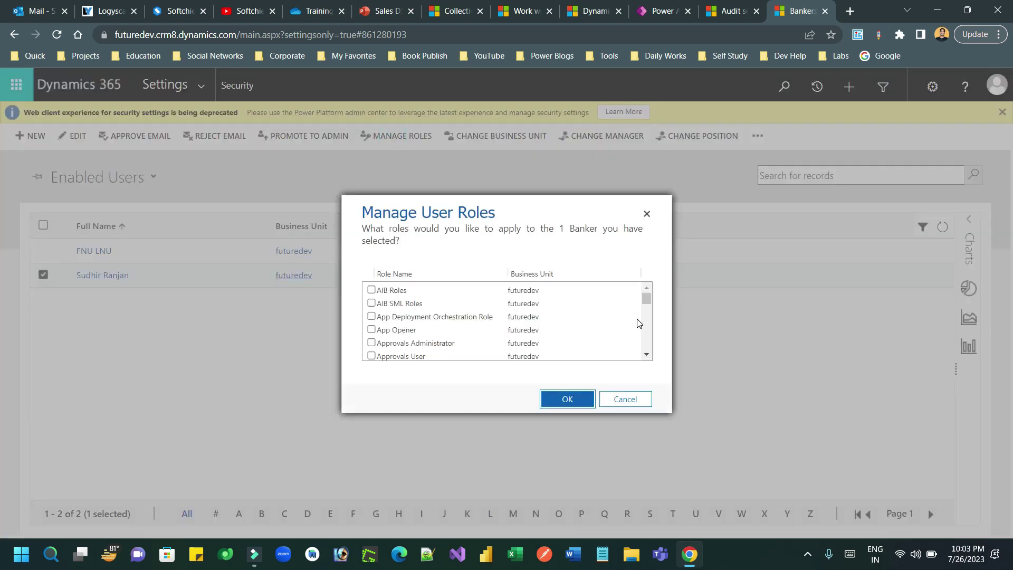
click(373, 291)
click(568, 402)
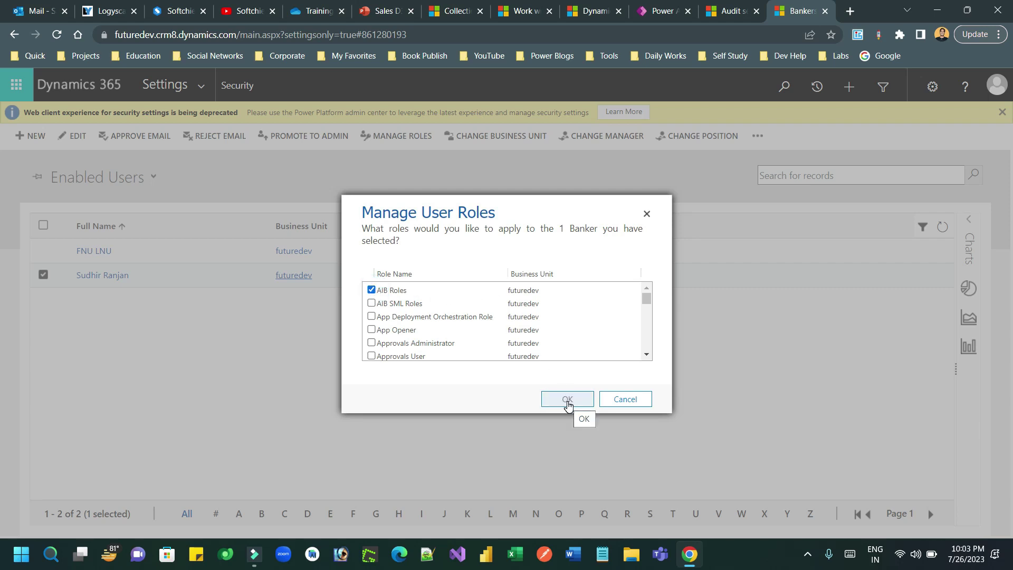
click(647, 354)
click(646, 355)
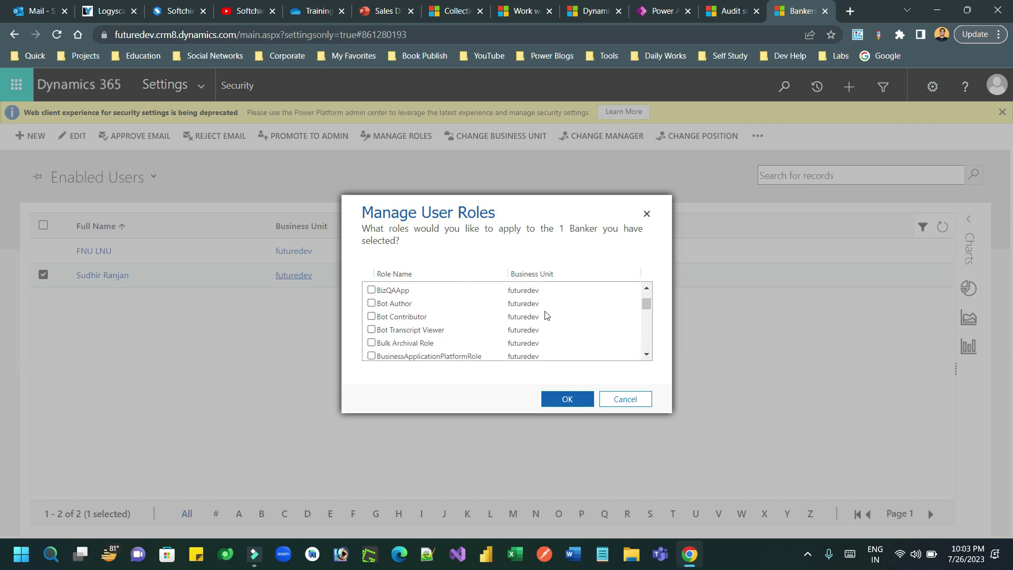
click(646, 288)
click(646, 288)
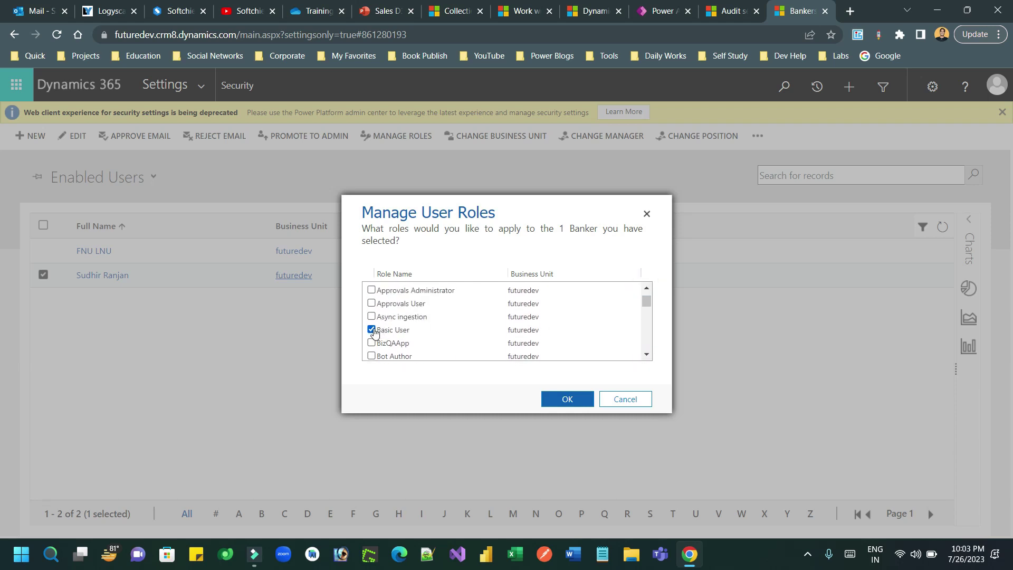
click(371, 329)
click(564, 401)
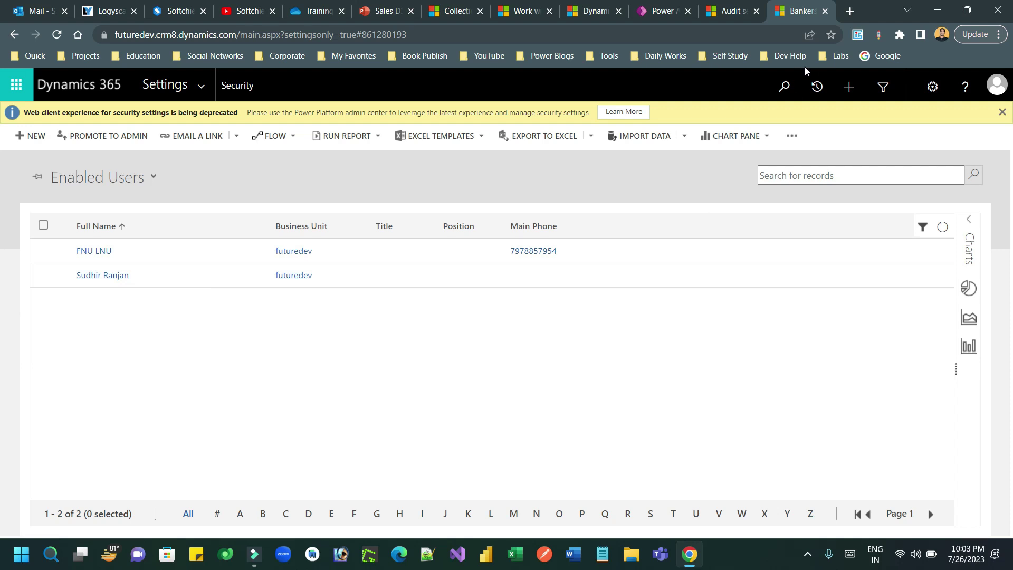
Step: Check the admin center audit settings tab, then return to Dynamics 365's Settings menu
click(724, 16)
click(795, 9)
click(202, 87)
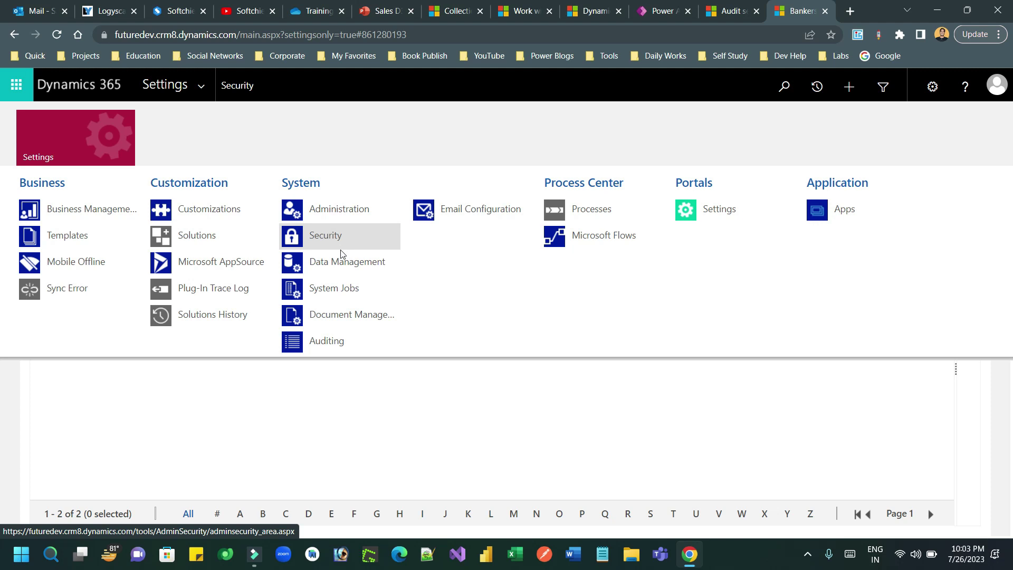
Step: In Audit Summary View, widen the Event column and inspect the Associate Entities record for AIB Roles
click(338, 341)
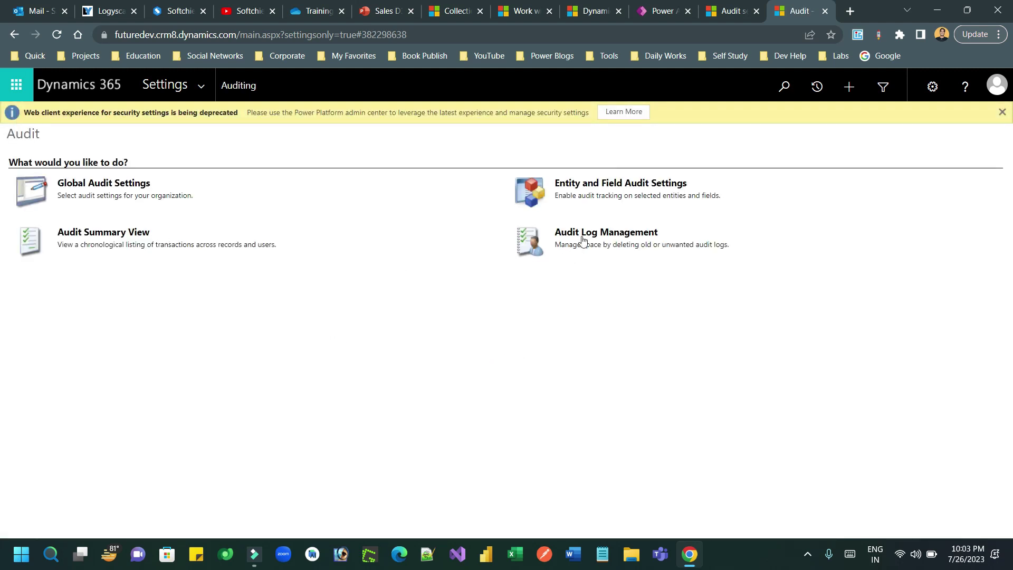
click(111, 234)
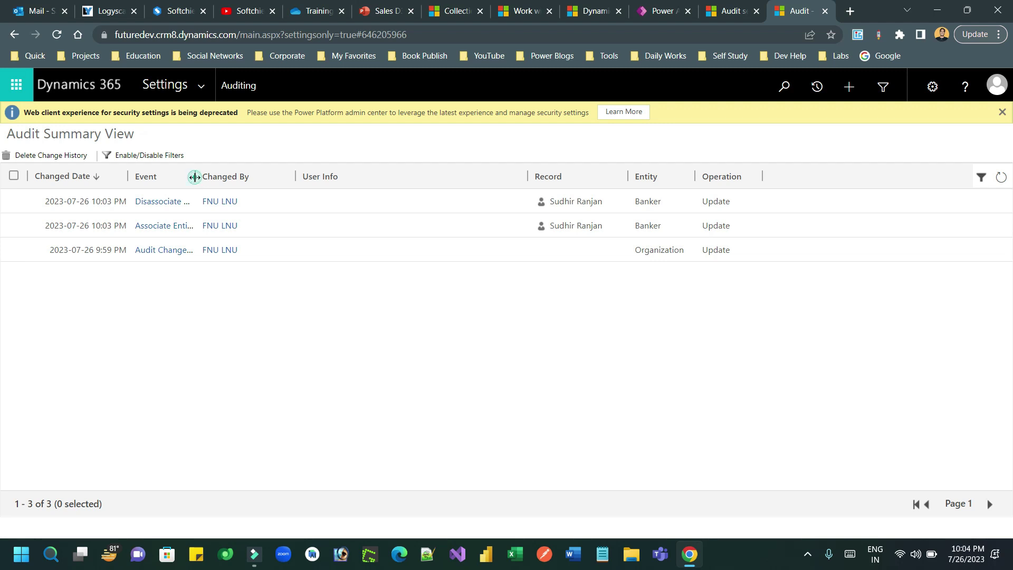
drag(195, 176, 283, 175)
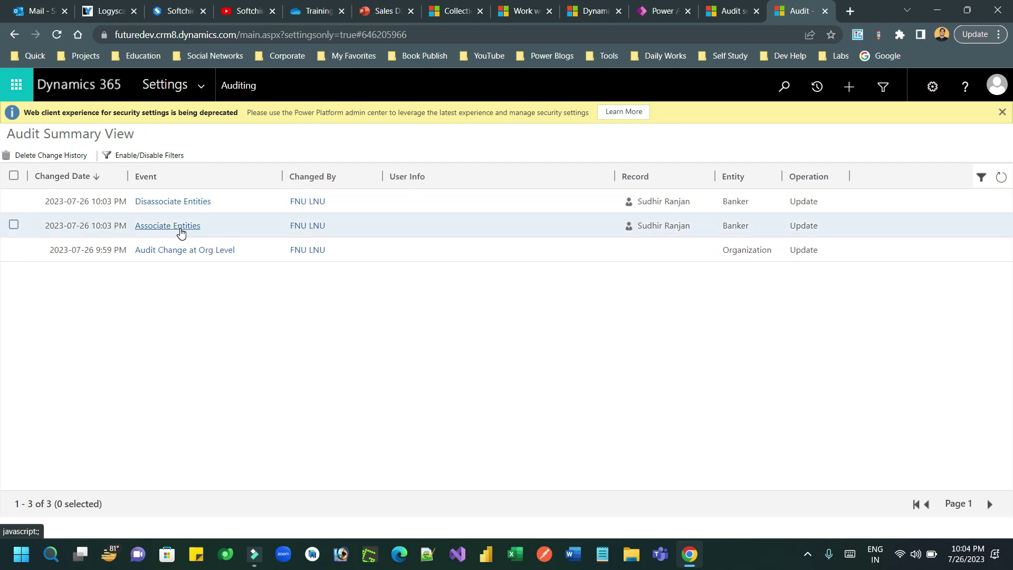
double_click(224, 227)
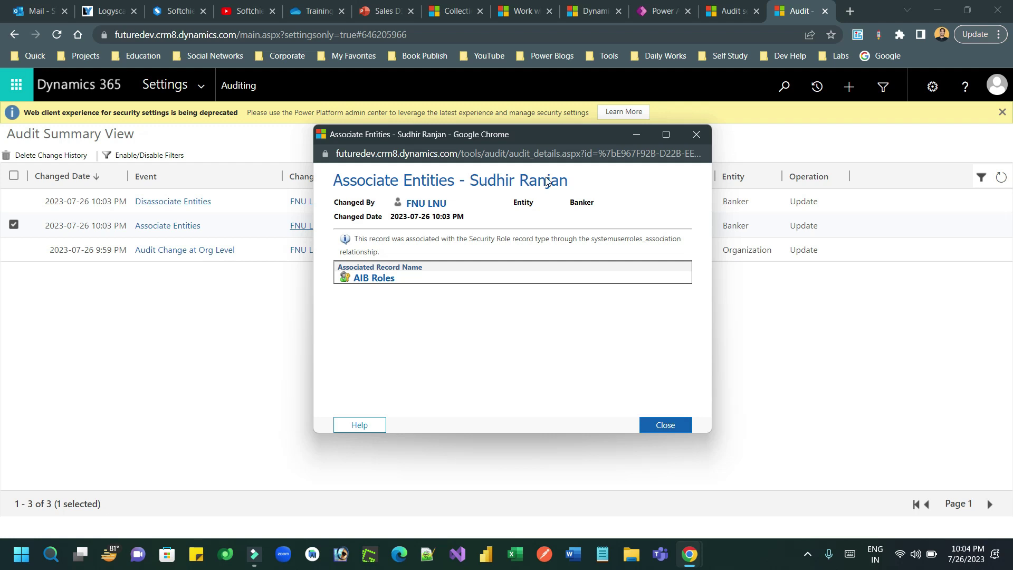
click(697, 134)
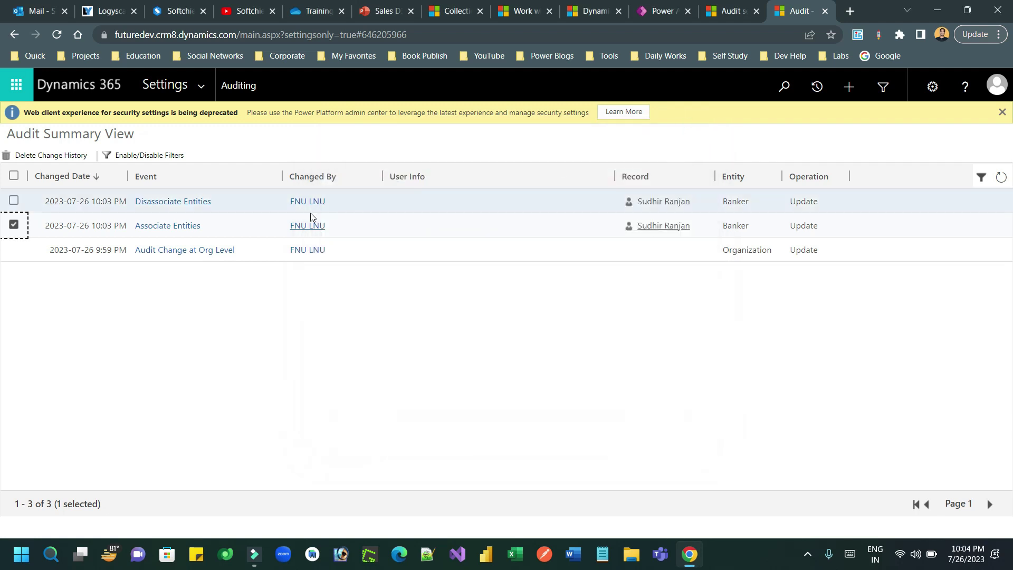
double_click(232, 201)
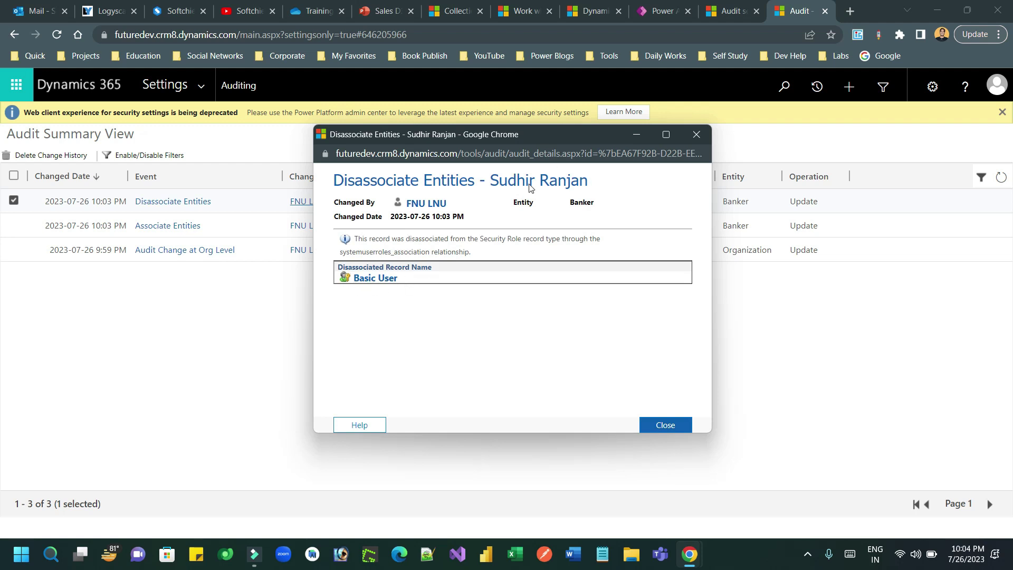
click(697, 135)
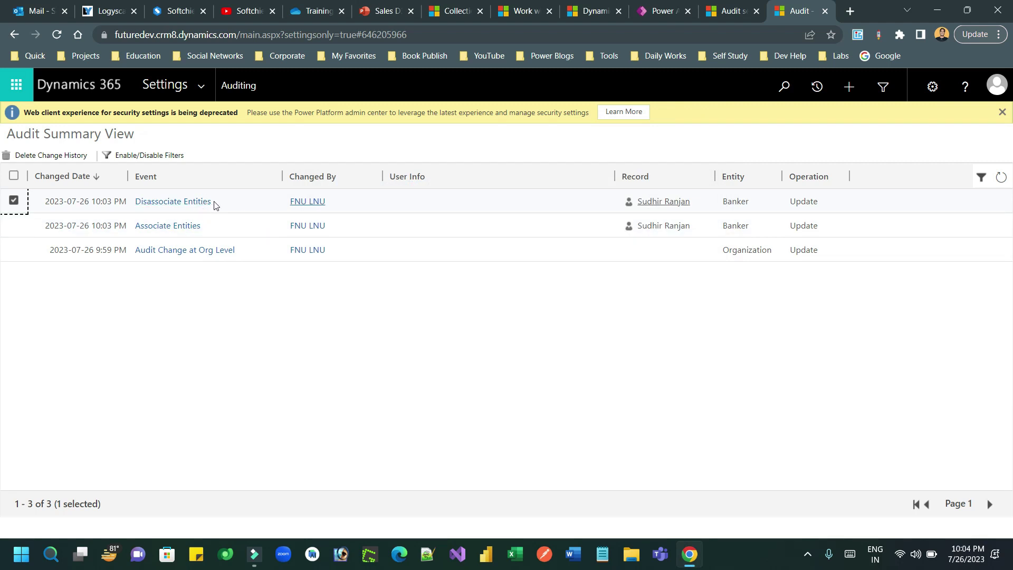
click(186, 210)
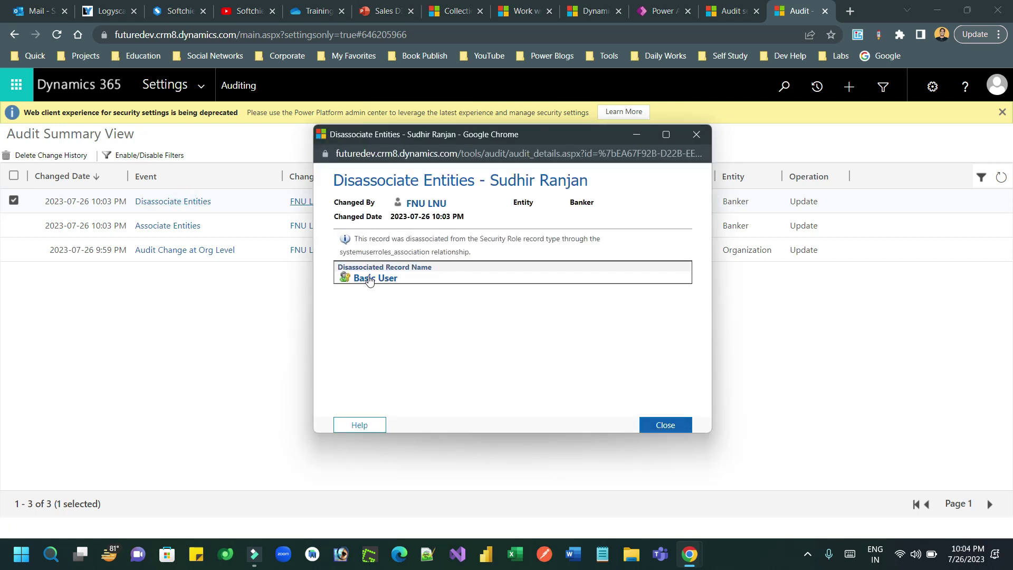
click(698, 136)
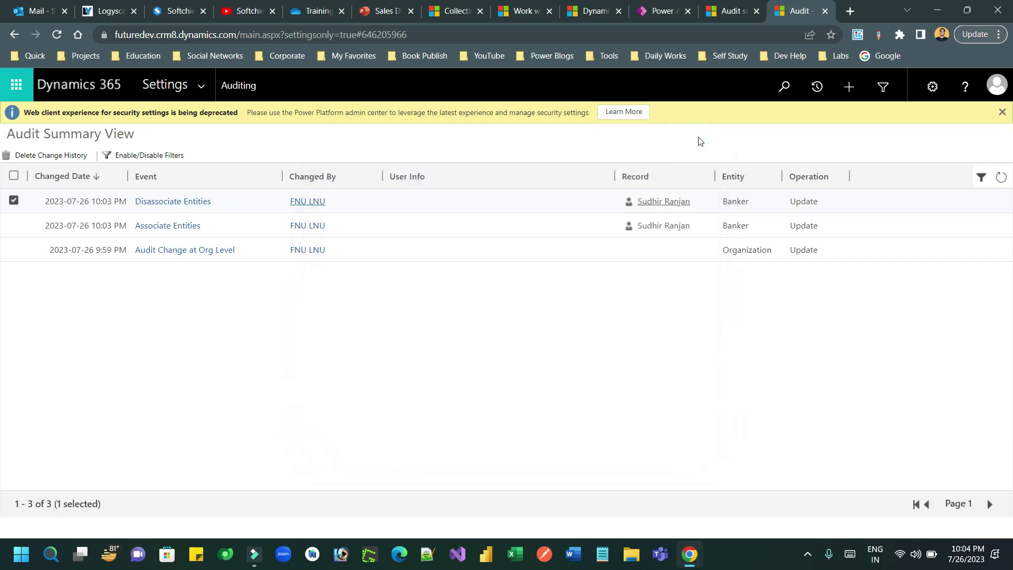
mouse_move(727, 13)
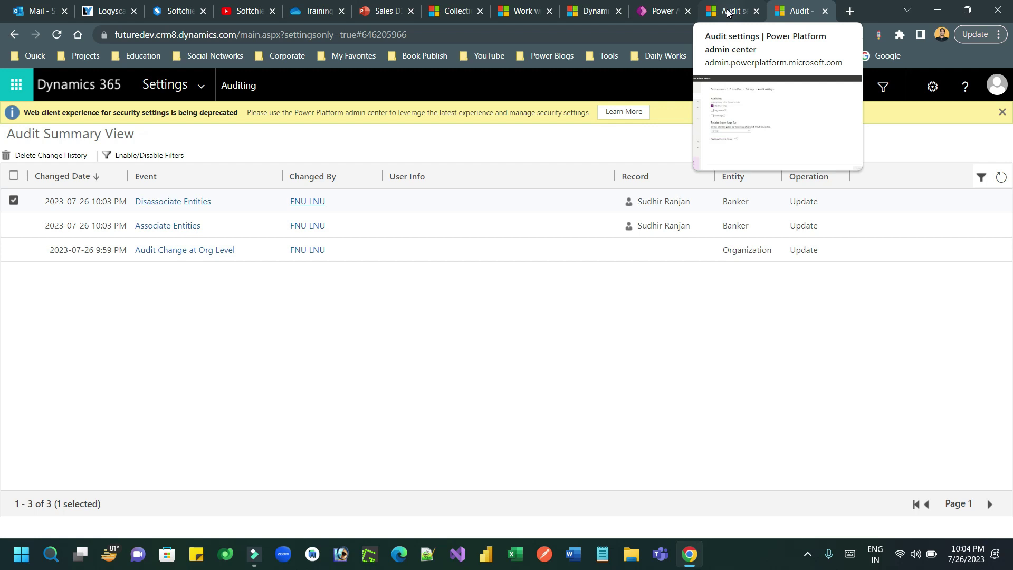
Step: Return to the Future Dev audit settings page in Power Platform admin center
click(728, 12)
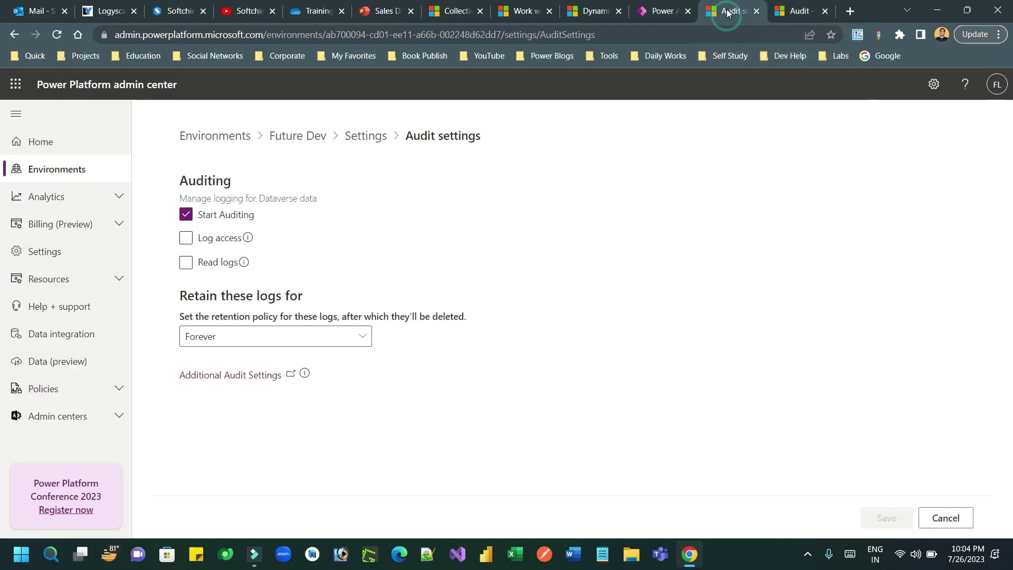